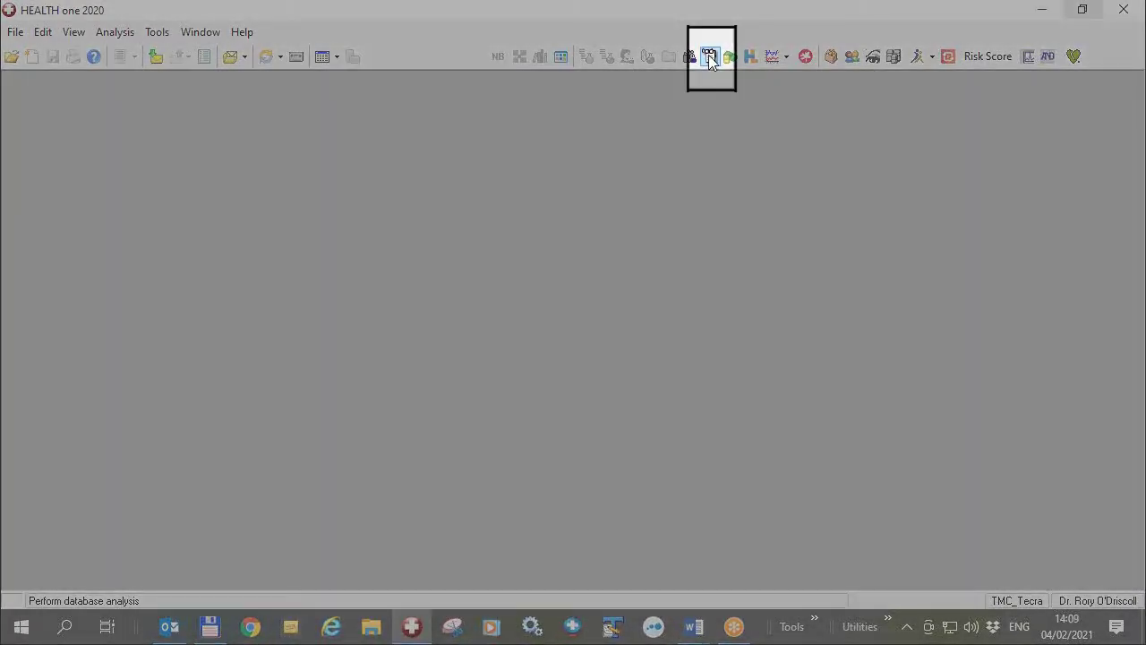
Open the database analyses and show the reports in the COVID_VAC_2021 folder under HEALTH one analysis.
{"action": "left_click", "coordinate": [708, 54]}
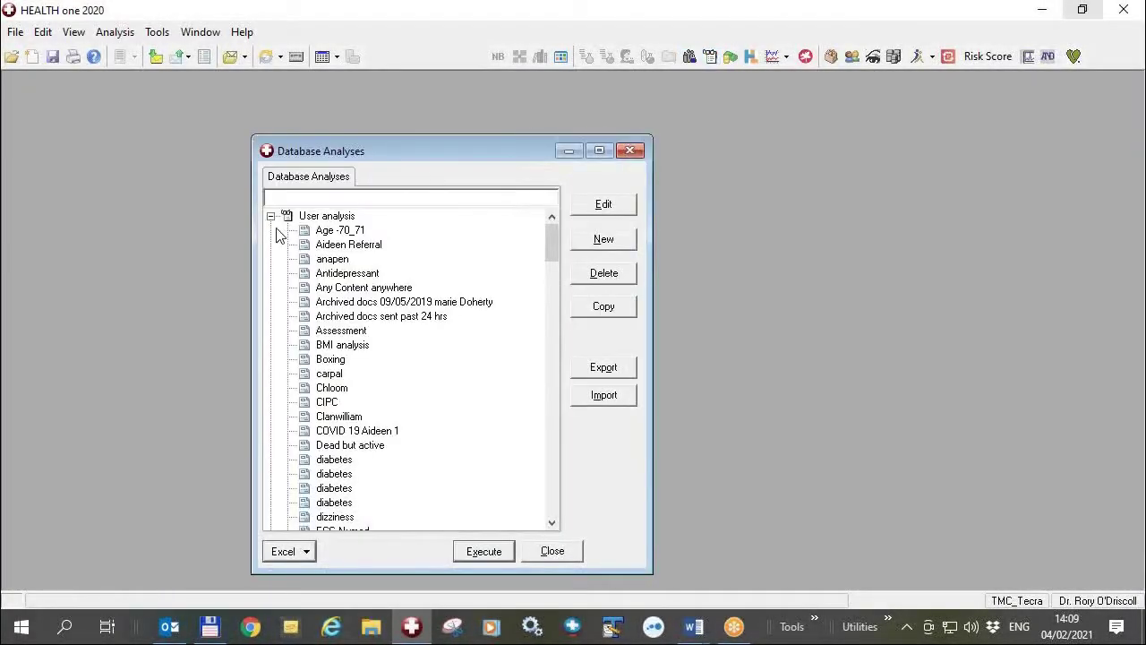
{"action": "left_click", "coordinate": [270, 217]}
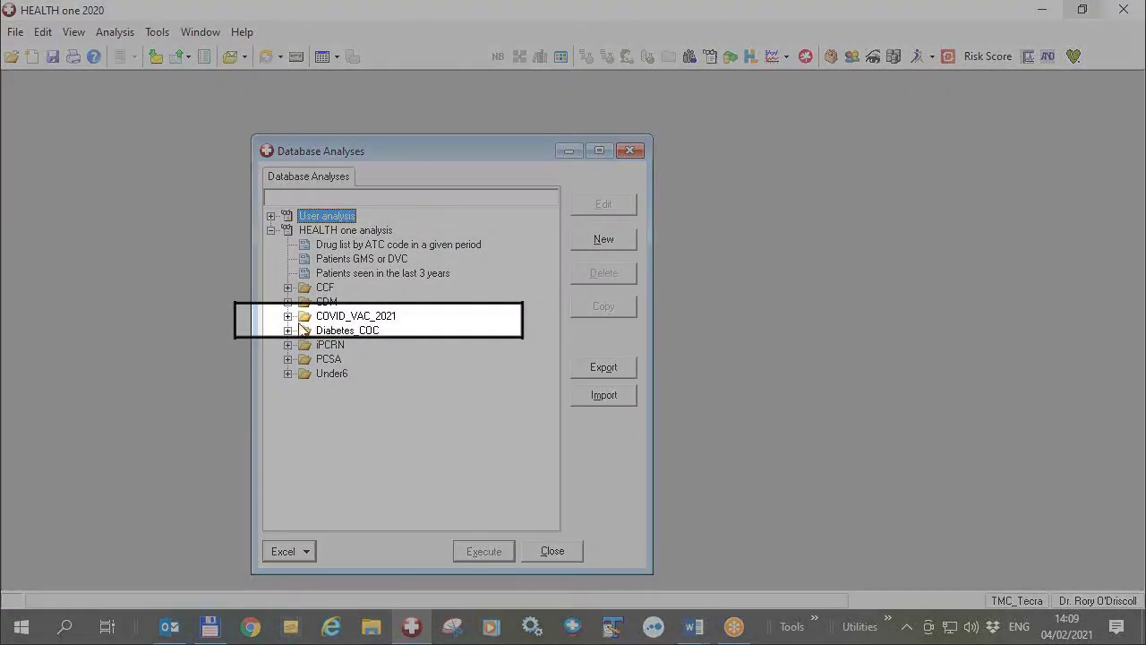
{"action": "left_click", "coordinate": [287, 316]}
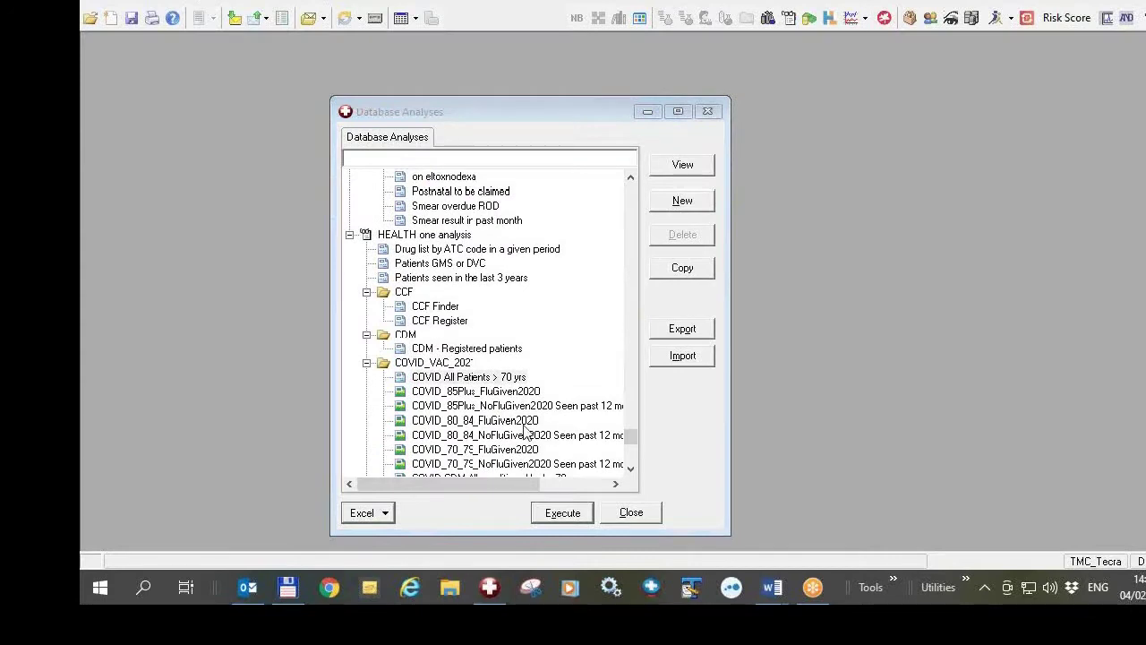
{"action": "left_click", "coordinate": [631, 469]}
{"action": "left_click", "coordinate": [630, 469]}
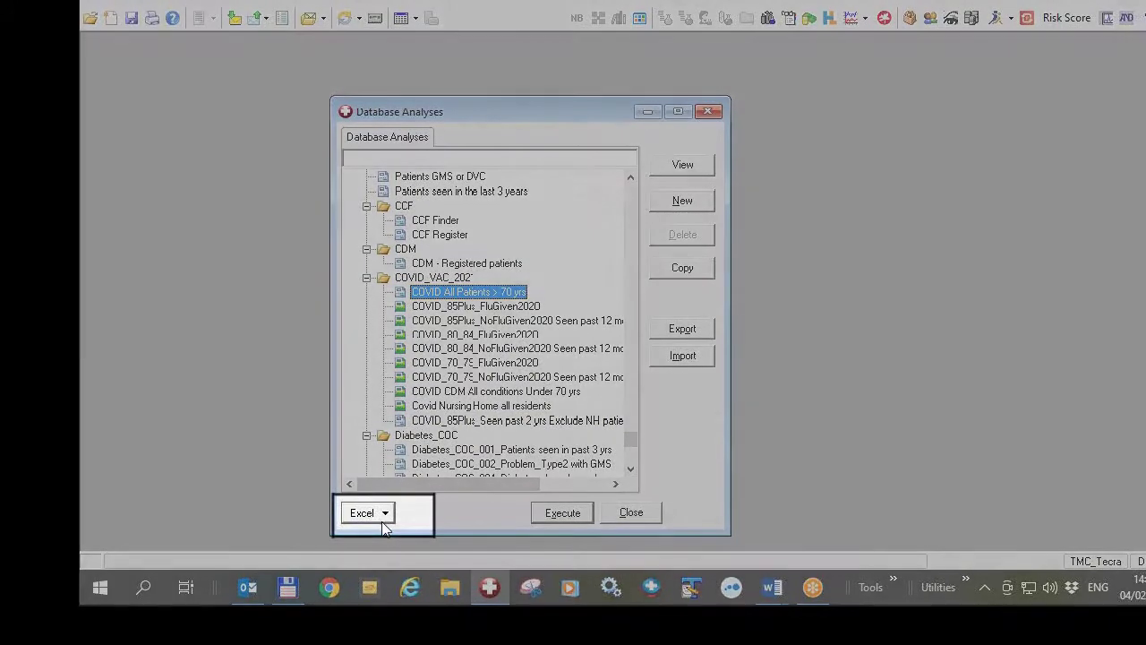
Examine the analysis groups available for Excel, including COVID_VAC_2021, and close the list without choosing one.
{"action": "left_click", "coordinate": [391, 518]}
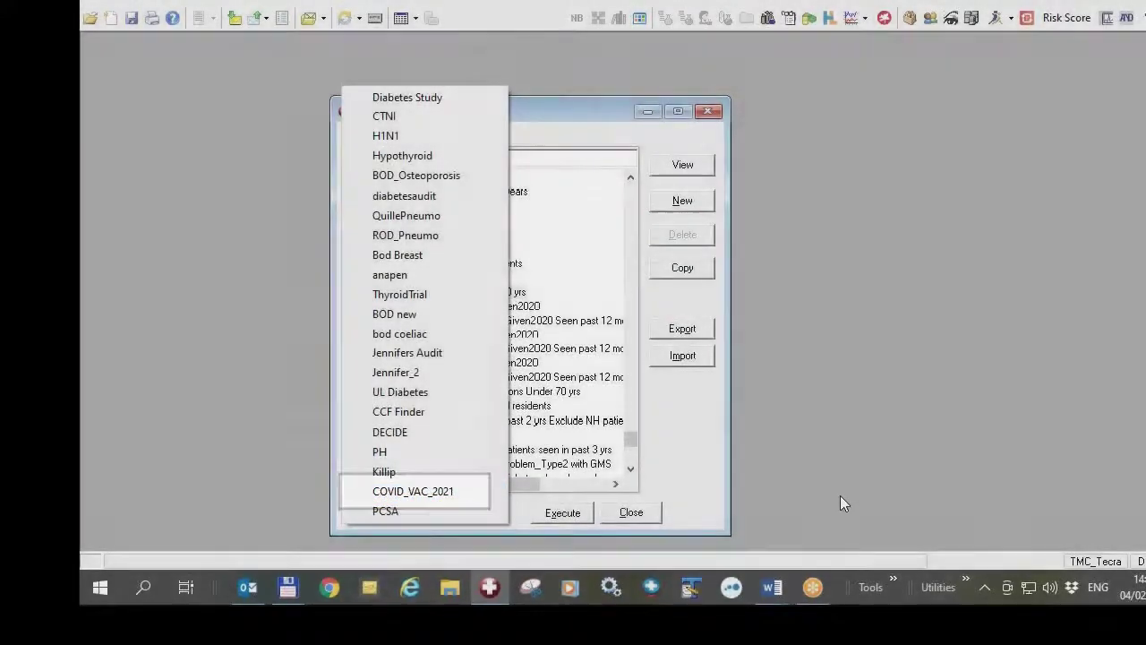
{"action": "left_click", "coordinate": [718, 448]}
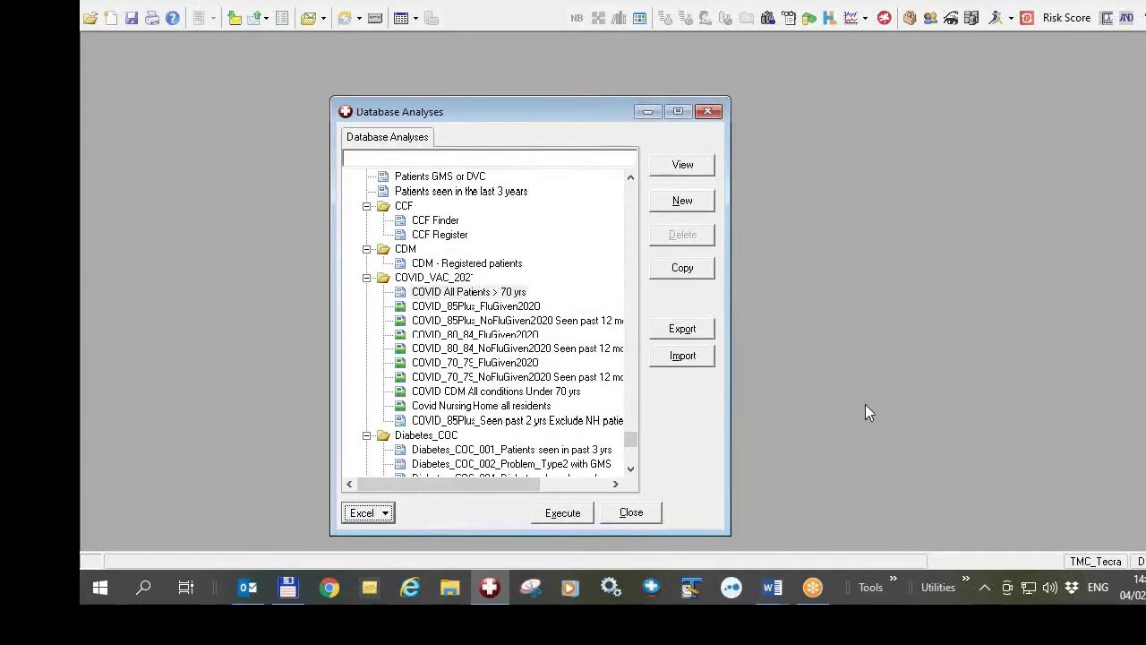
{"action": "left_click", "coordinate": [819, 396]}
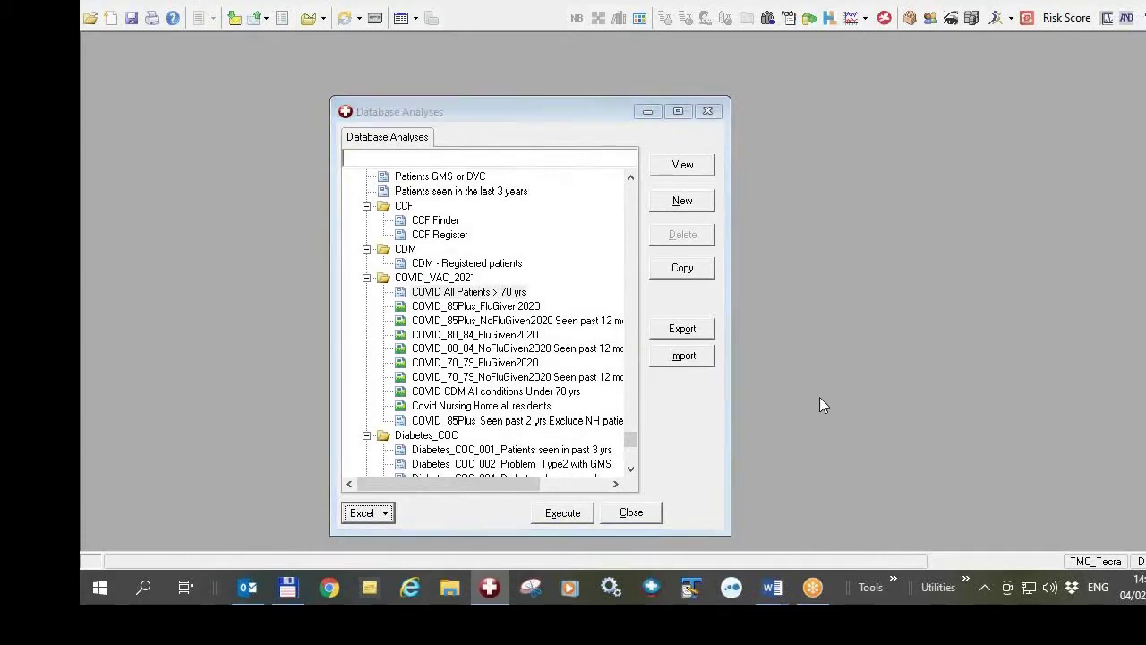
Execute the COVID_85Plus_FluGiven2020 analysis to list the matching patients.
{"action": "left_click", "coordinate": [489, 309]}
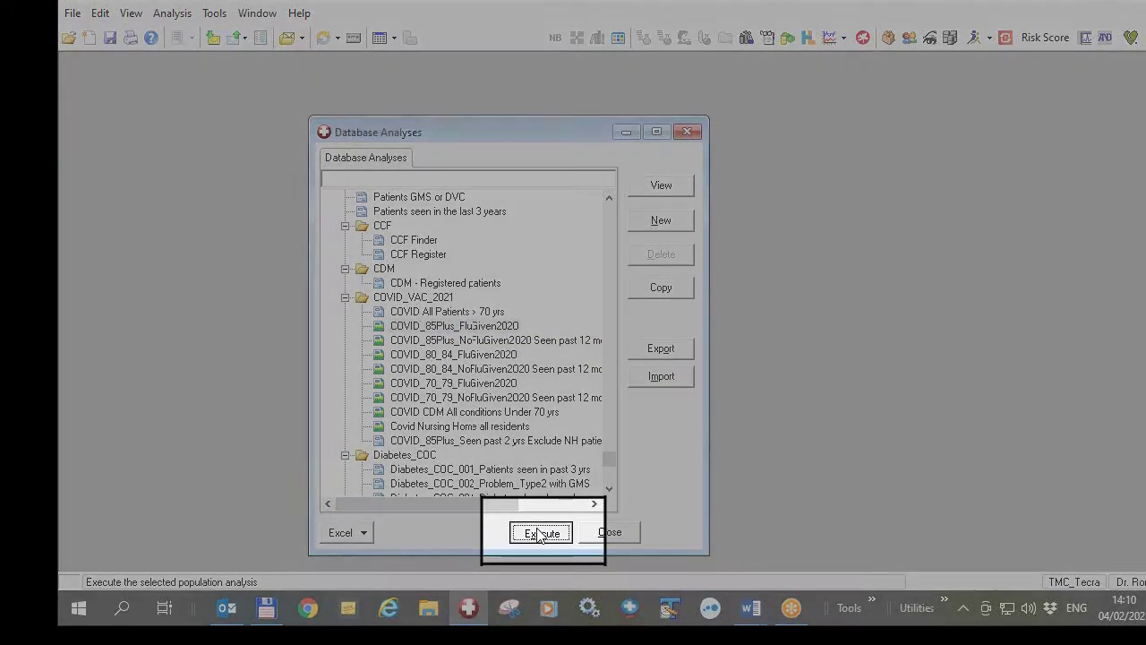
{"action": "left_click", "coordinate": [540, 532]}
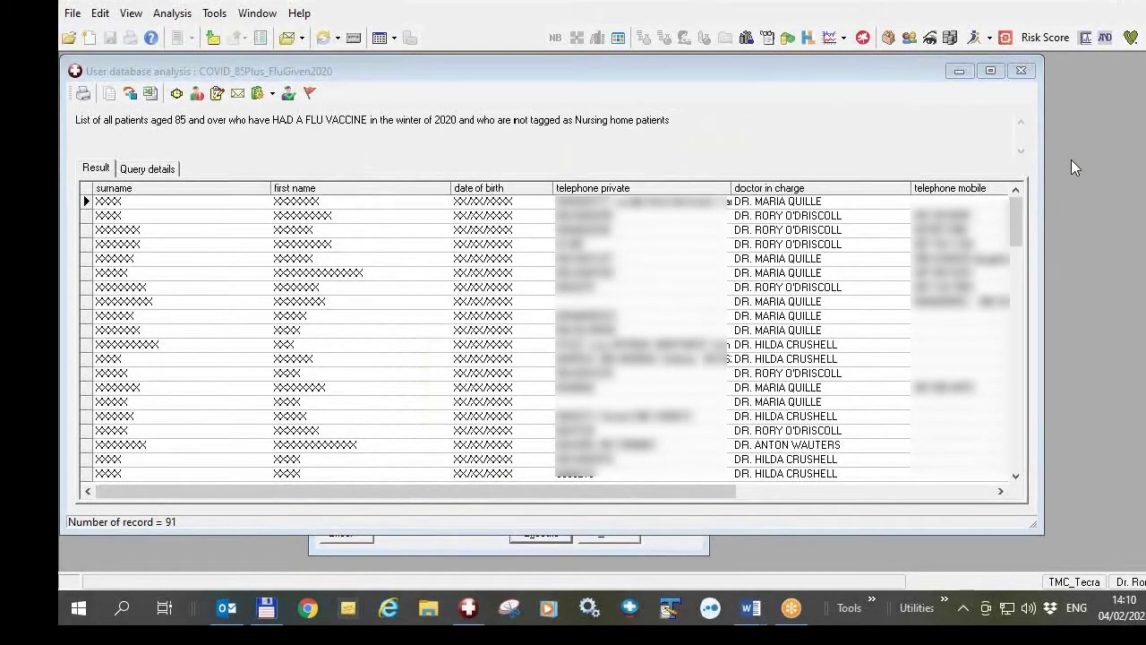
{"action": "left_click", "coordinate": [990, 71]}
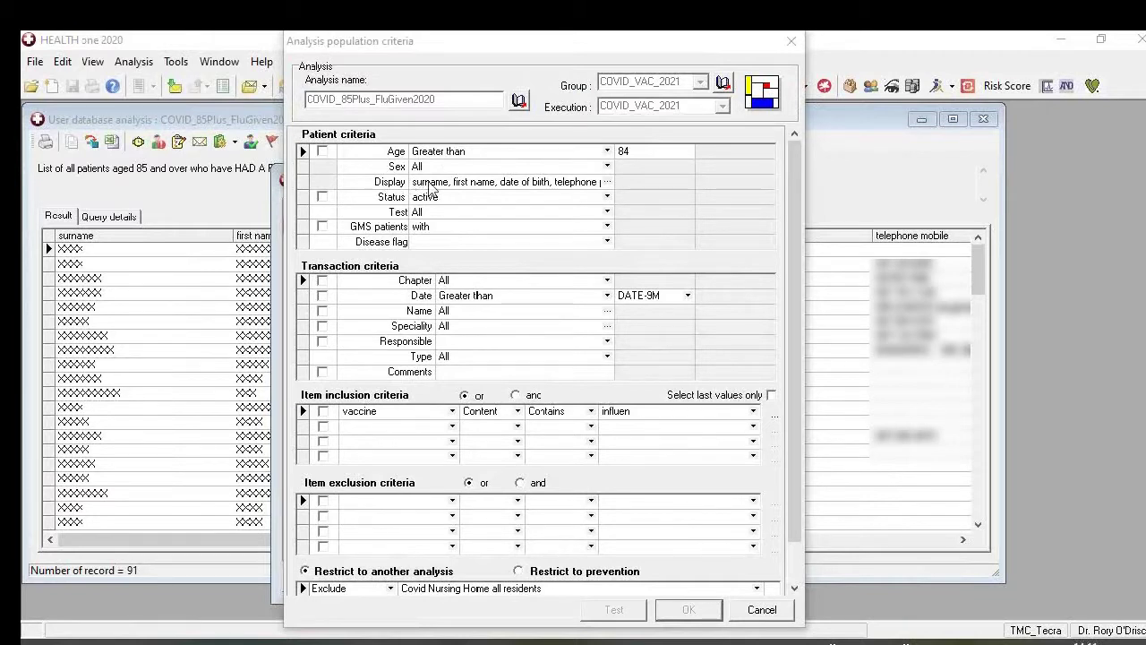
Review the patient fields available for display in the COVID_85Plus_FluGiven2020 criteria, and send the analysis results to Excel.
{"action": "left_click", "coordinate": [606, 188]}
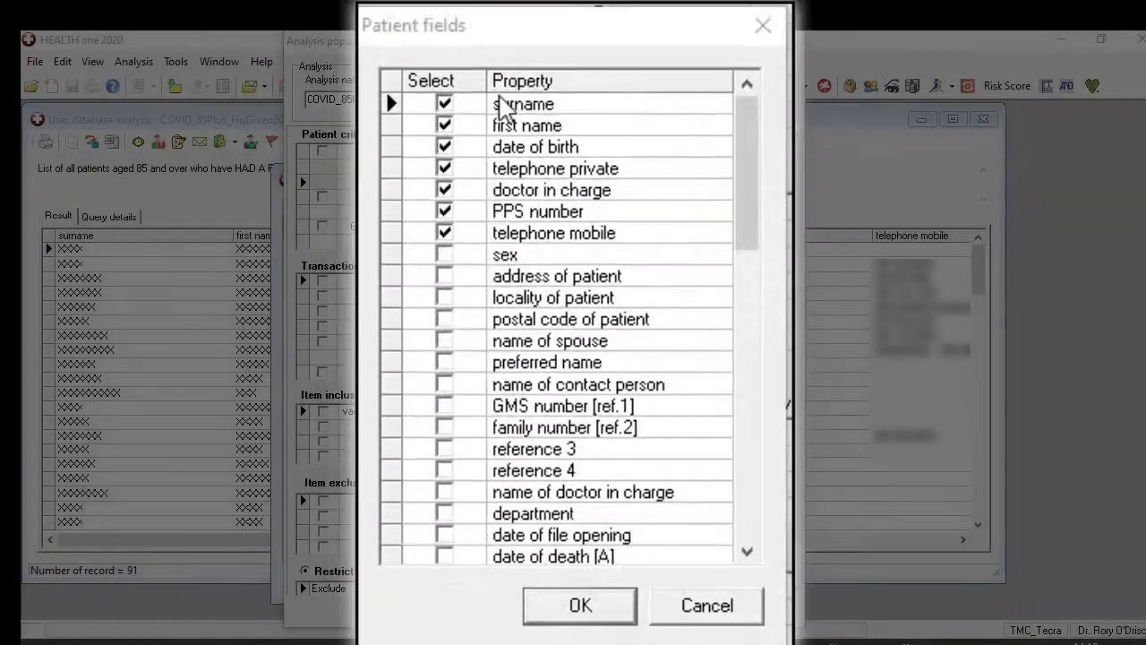
{"action": "scroll", "coordinate": [693, 468], "scroll_direction": "down", "scroll_amount": 8}
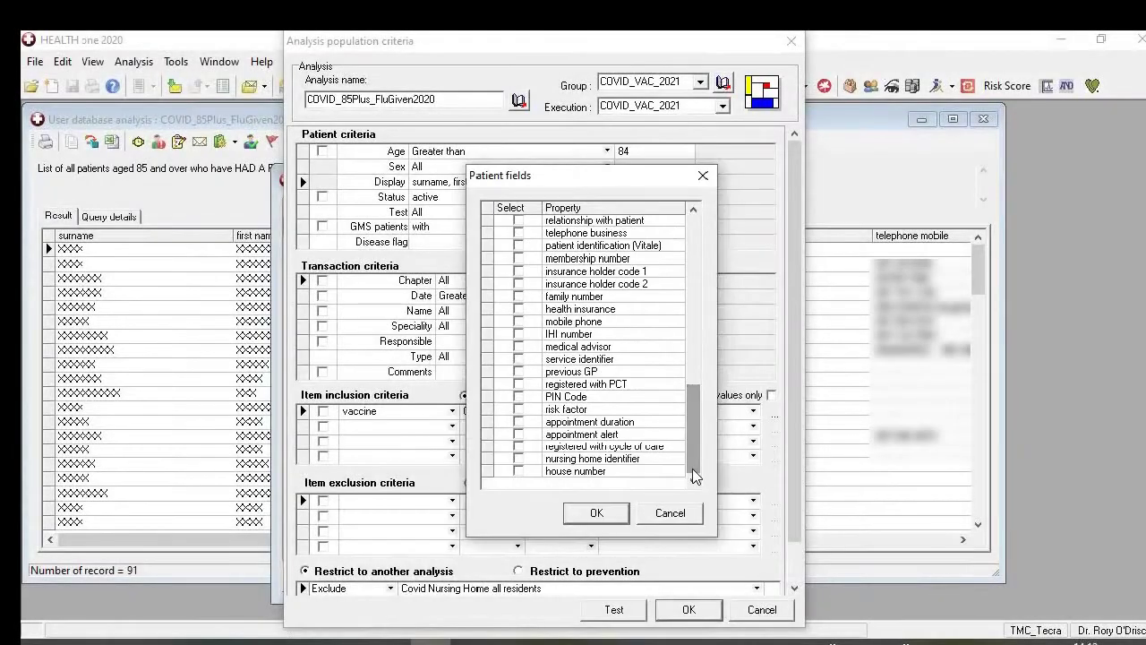
{"action": "left_click", "coordinate": [670, 513]}
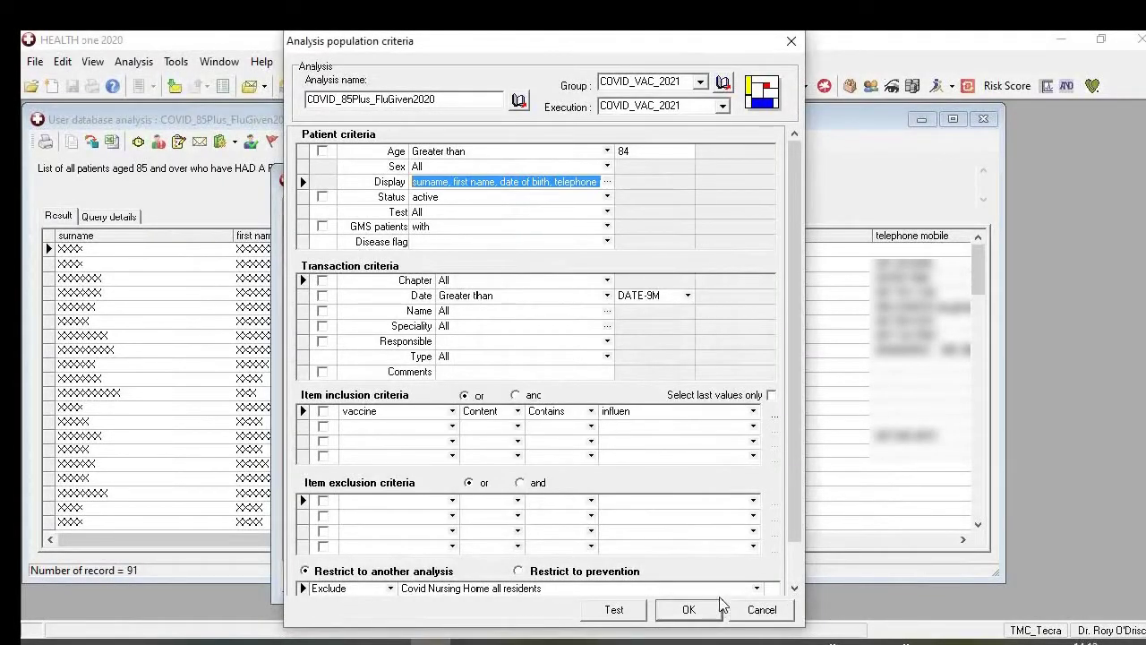
{"action": "left_click", "coordinate": [689, 608]}
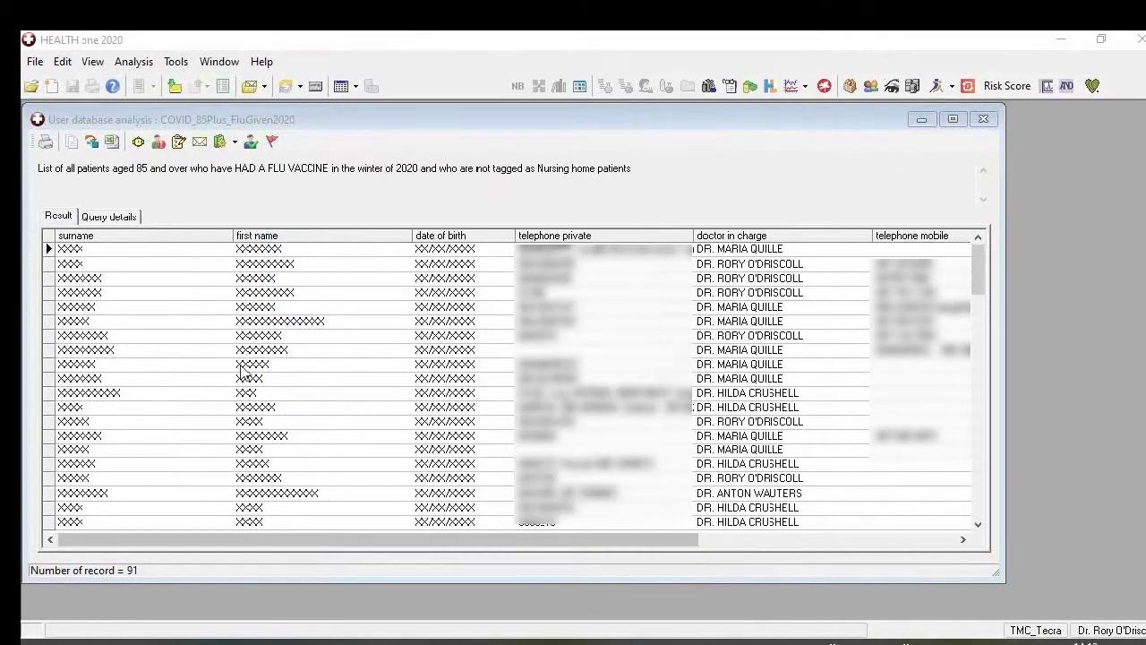
{"action": "left_click", "coordinate": [113, 144]}
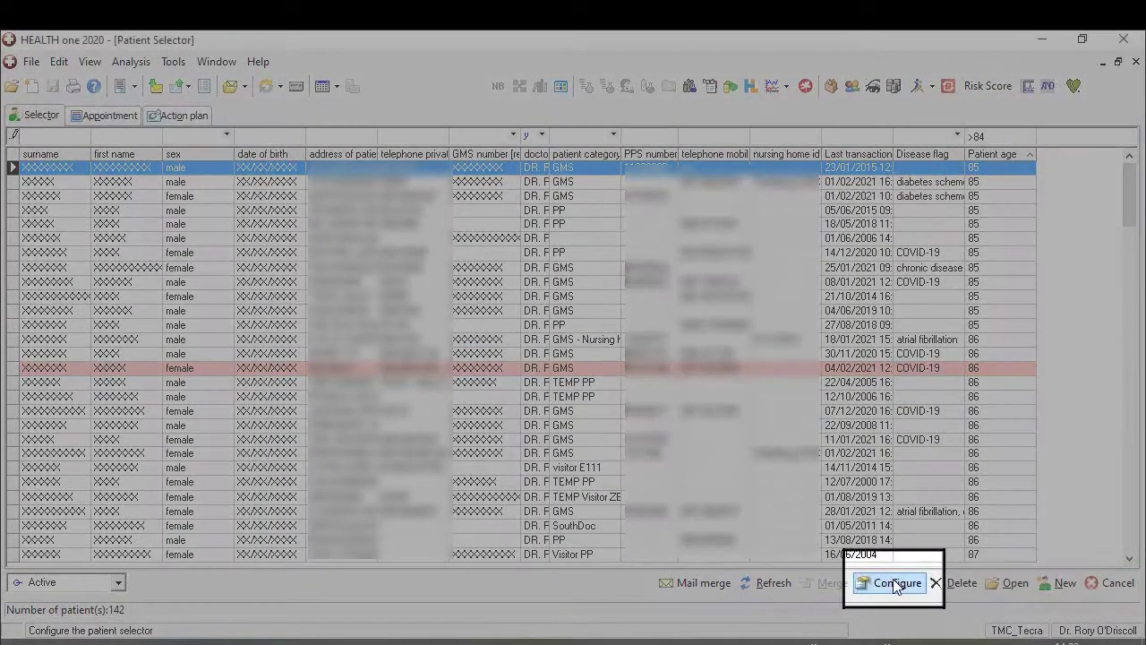
Review which columns are selected in the Patient Selector configuration, through to Patient age, and accept the selection.
{"action": "left_click", "coordinate": [897, 582]}
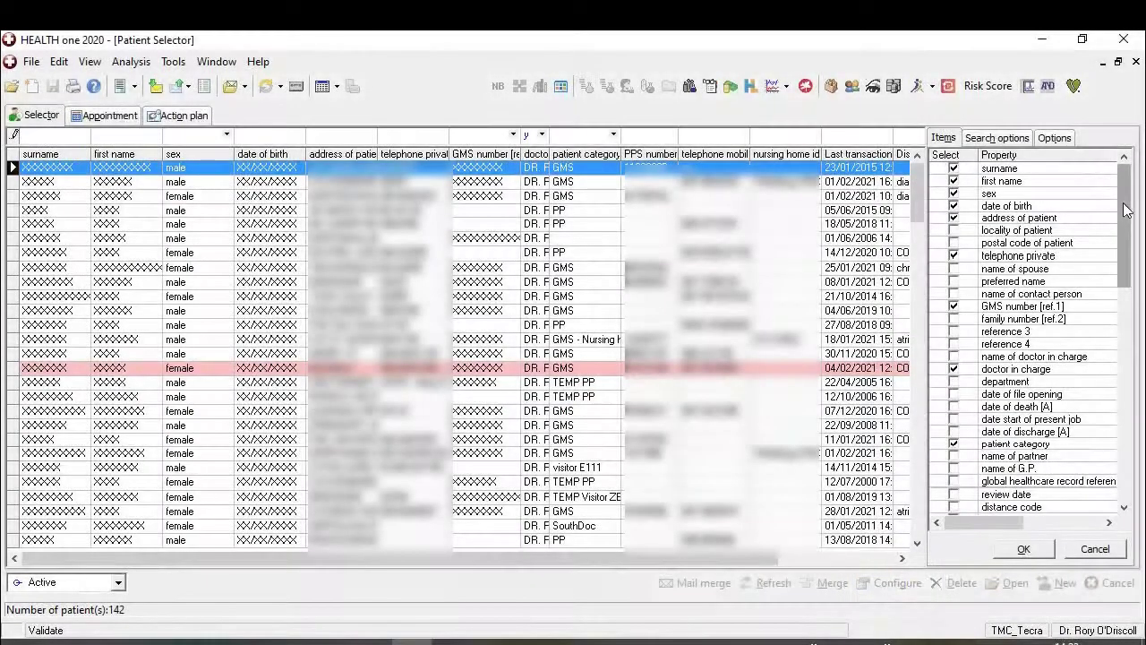
{"action": "left_click_drag", "start_coordinate": [1125, 241], "coordinate": [1125, 452]}
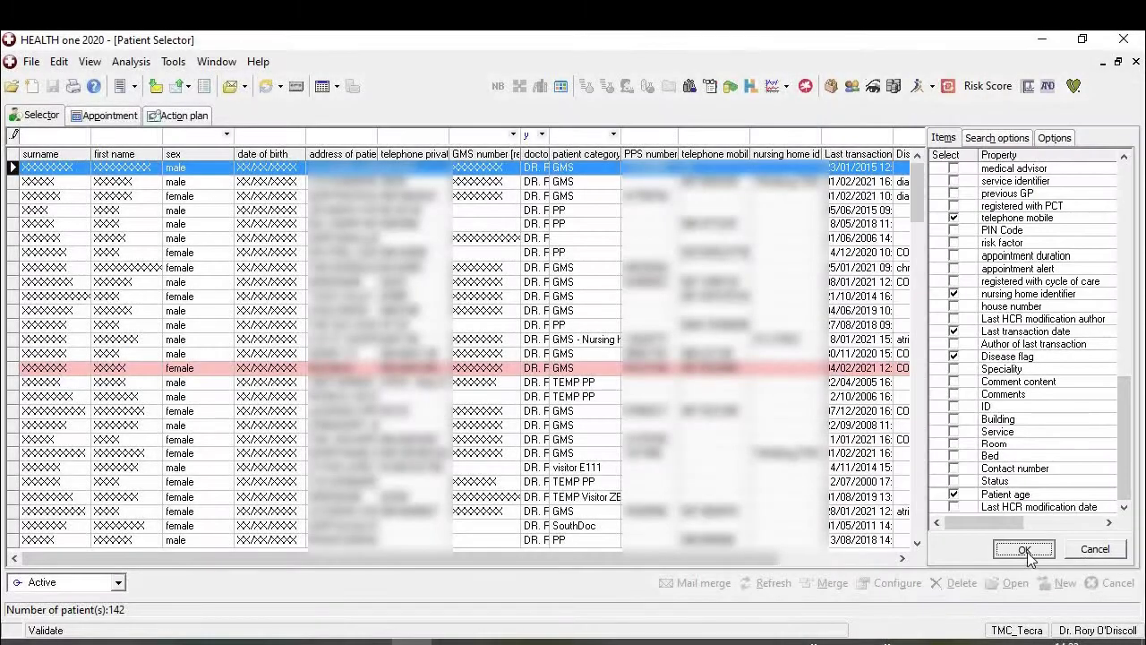
{"action": "left_click", "coordinate": [1026, 548]}
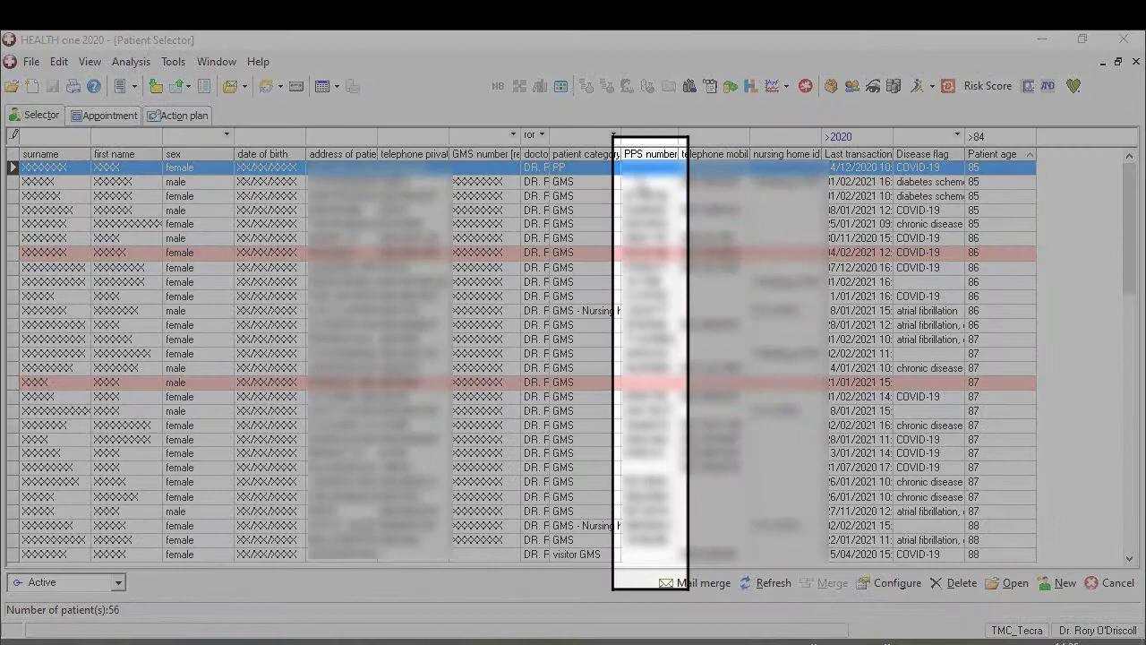
Check the PPS number column for the first two listed patients.
{"action": "left_click", "coordinate": [639, 183]}
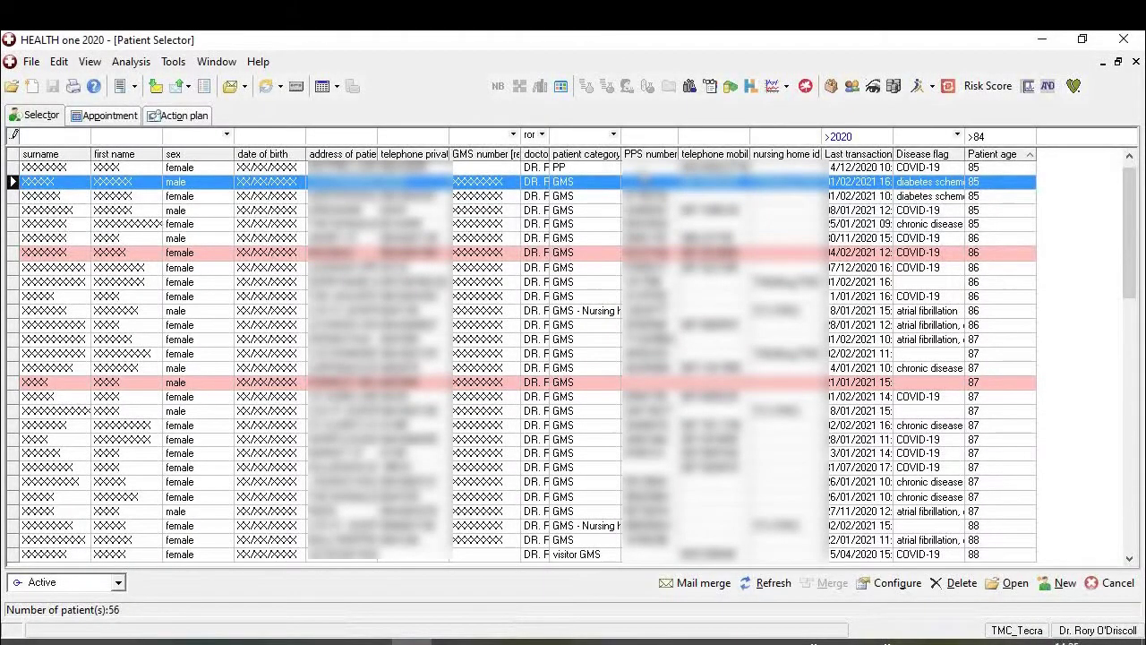
{"action": "left_click", "coordinate": [639, 167]}
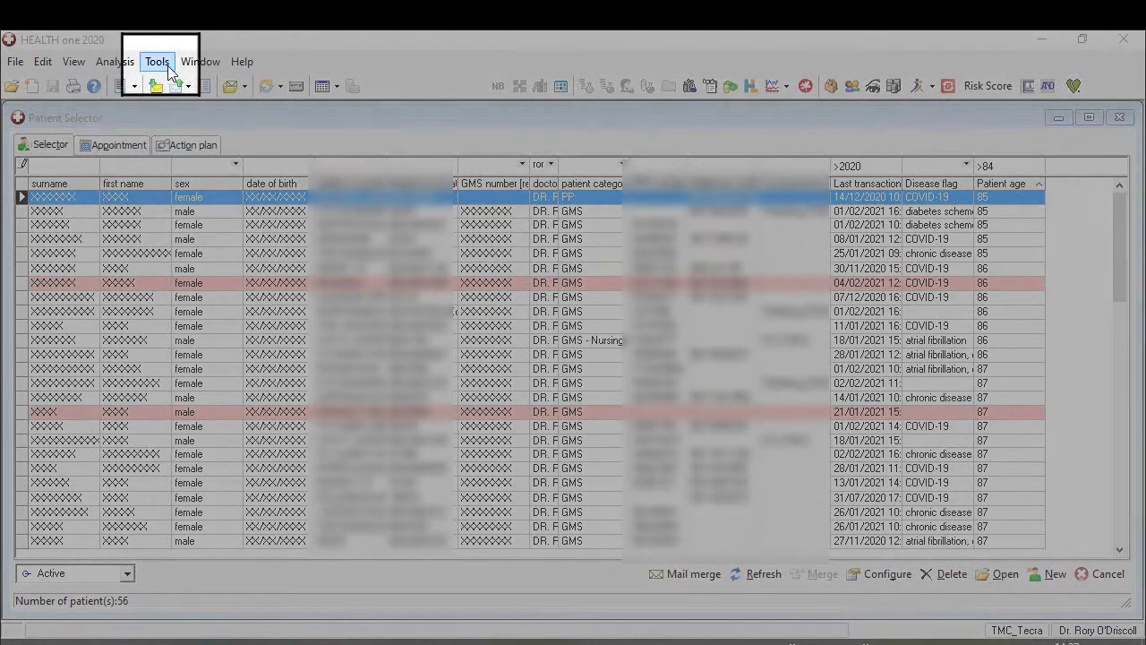
Open the PCRS Parser in the GMS/Duplicate manager and highlight the GMS listing directory path C:\honewin\PCRS\.
{"action": "left_click", "coordinate": [161, 63]}
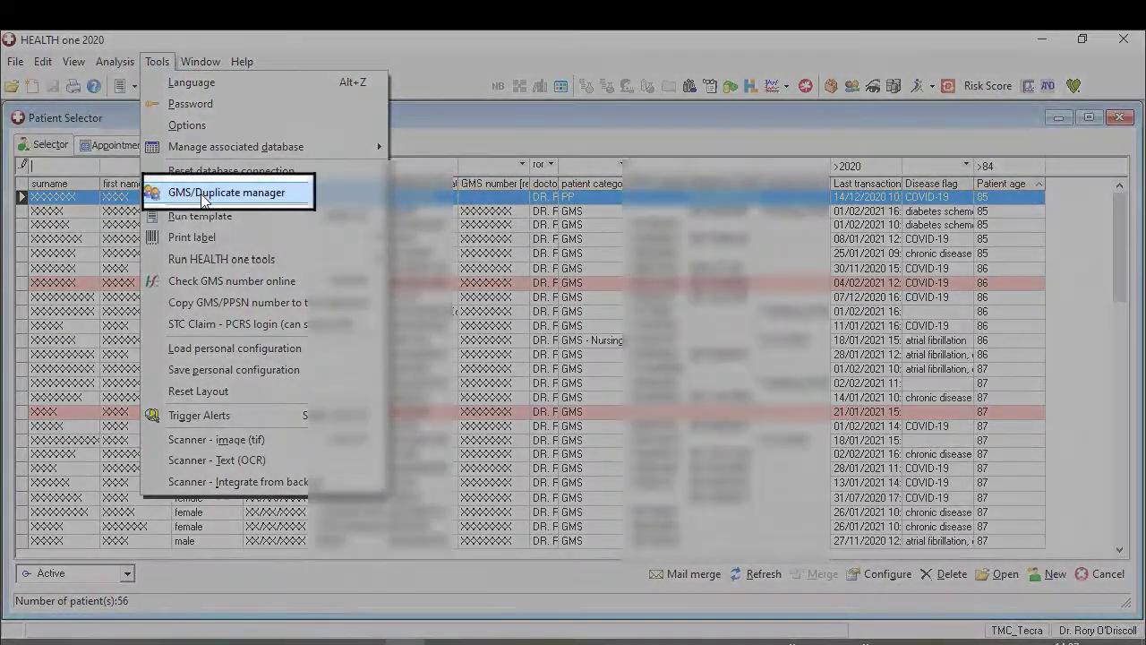
{"action": "left_click", "coordinate": [203, 197]}
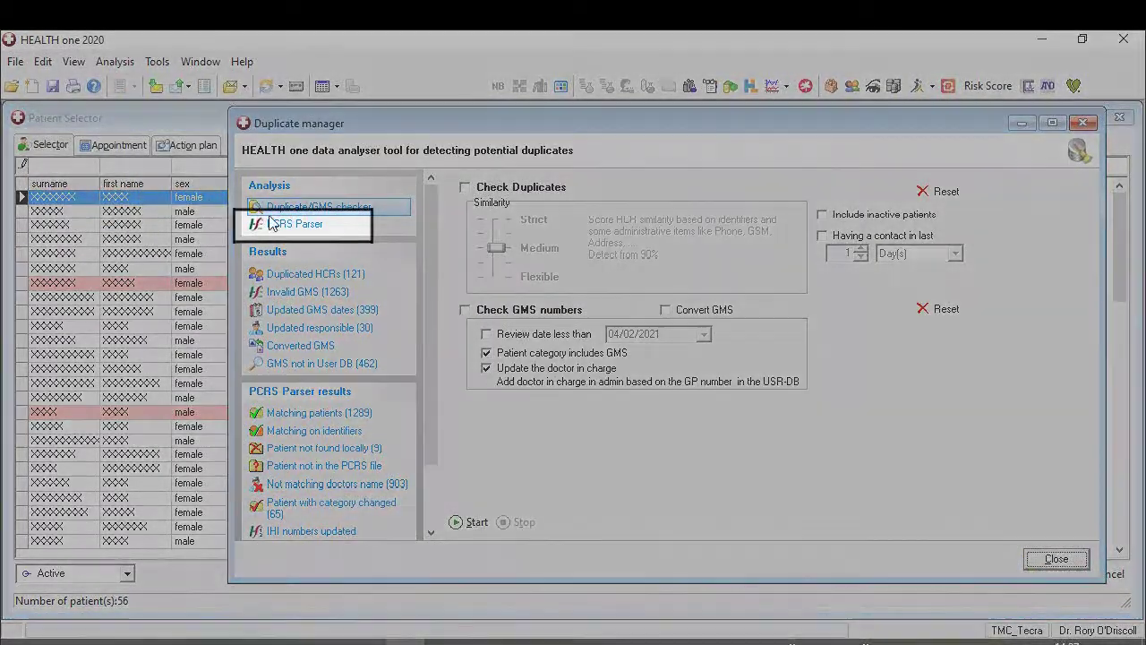
{"action": "left_click", "coordinate": [302, 225]}
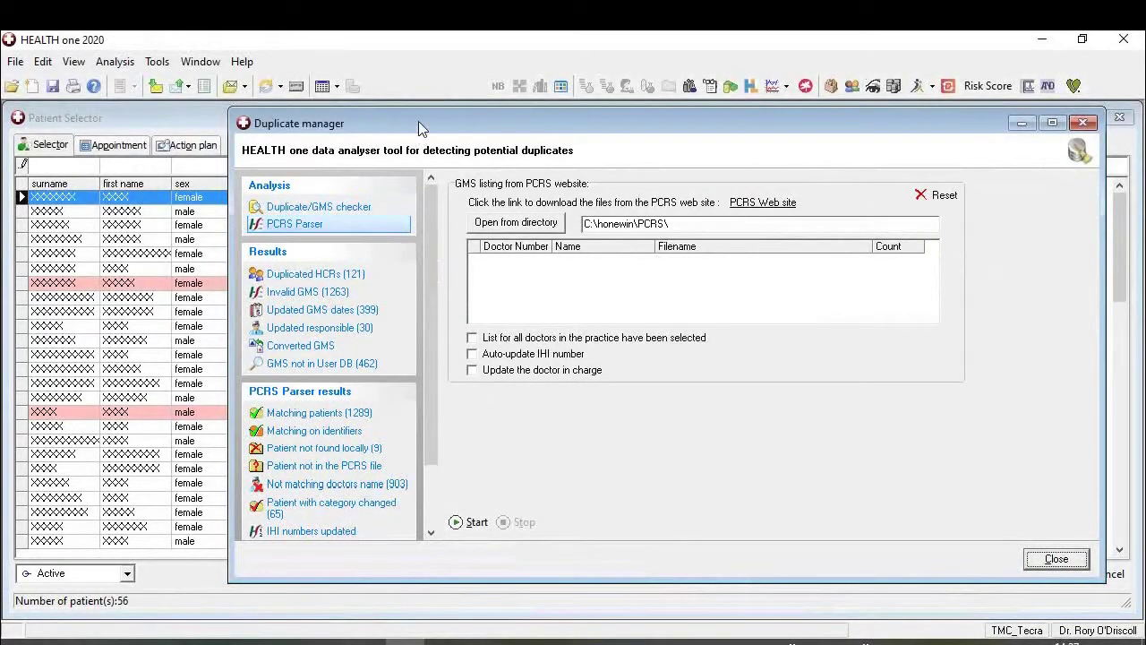
{"action": "left_click_drag", "start_coordinate": [418, 123], "coordinate": [530, 114]}
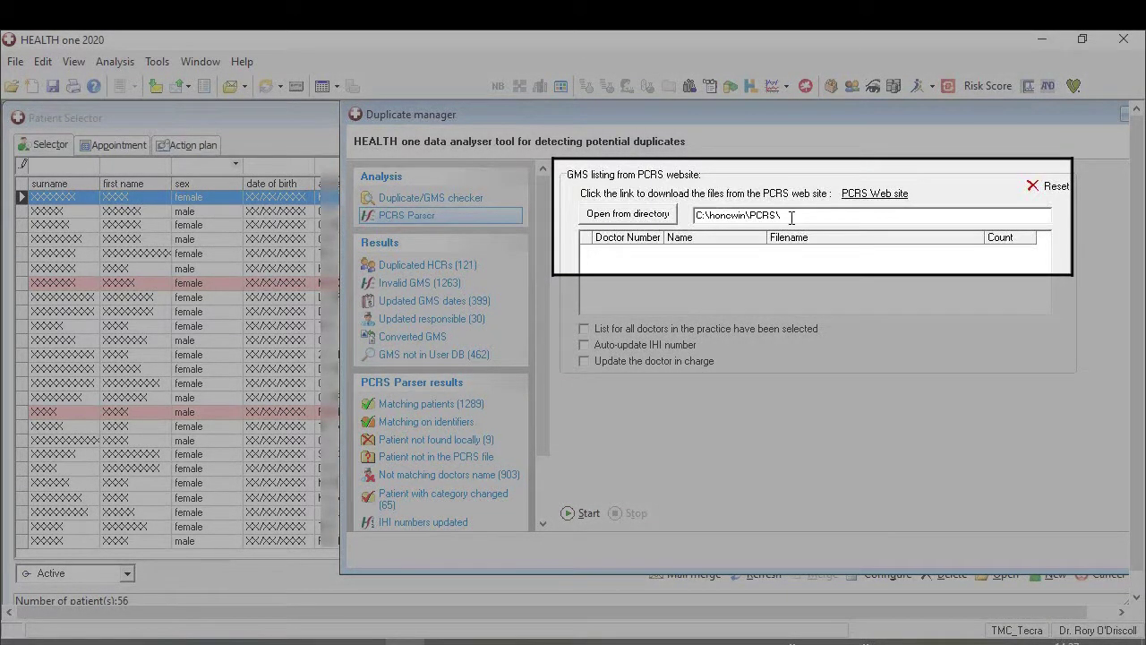
{"action": "left_click_drag", "start_coordinate": [792, 216], "coordinate": [682, 218]}
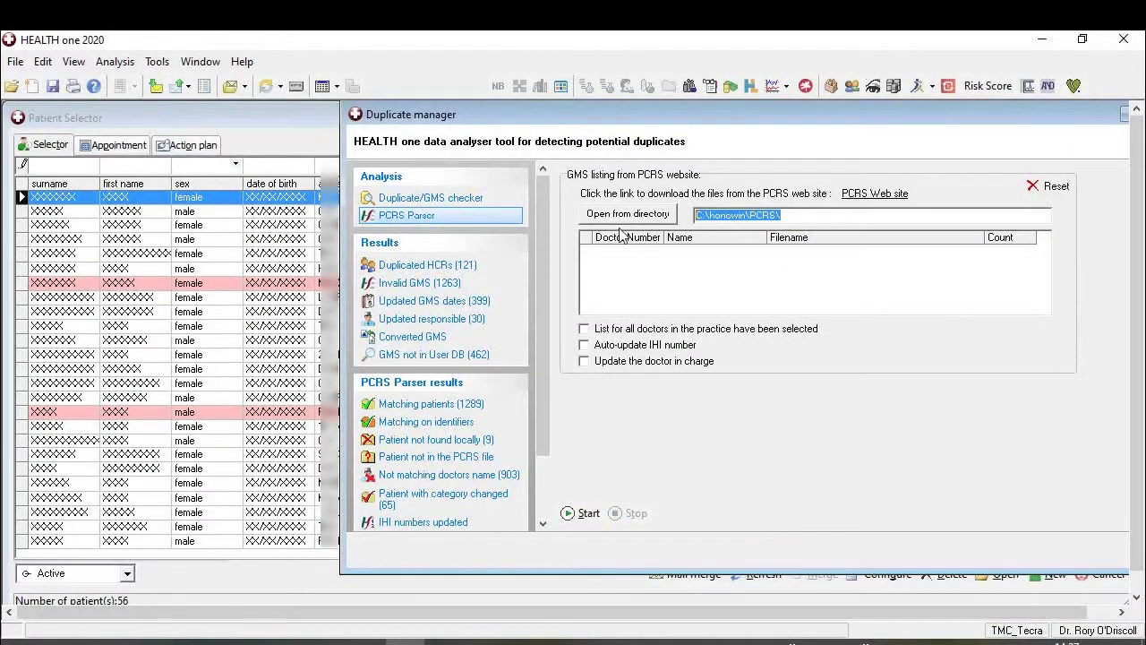
{"action": "left_click_drag", "start_coordinate": [604, 120], "coordinate": [697, 128]}
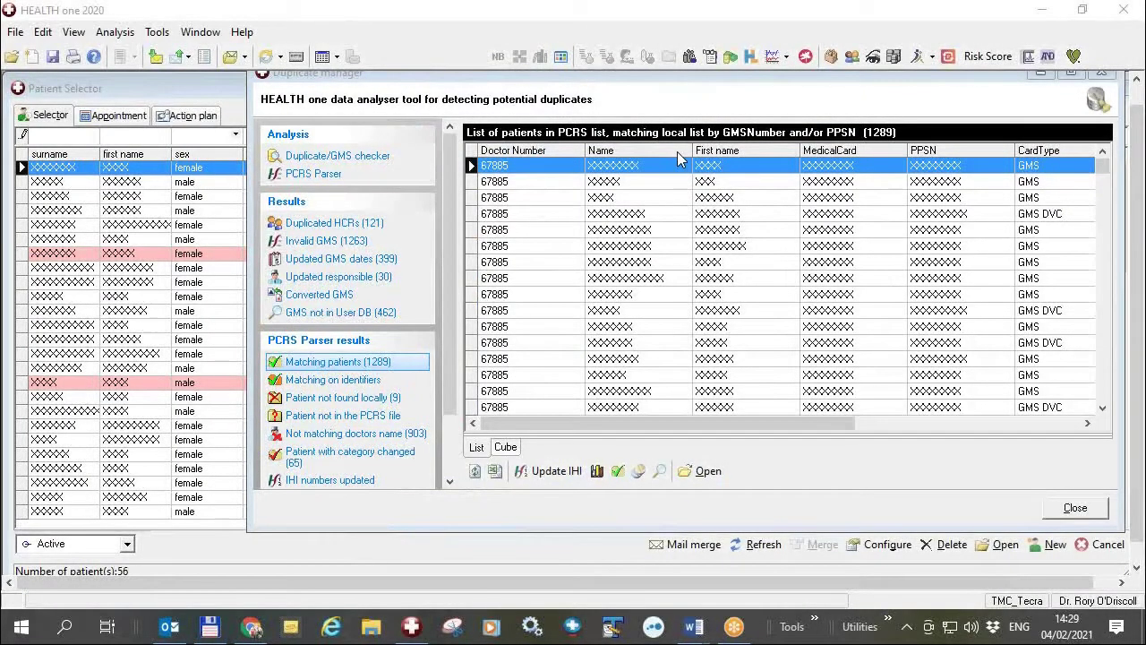
Sort the PCRS matching patients by Name and update the PPSN number of one patient in the list.
{"action": "left_click", "coordinate": [677, 151]}
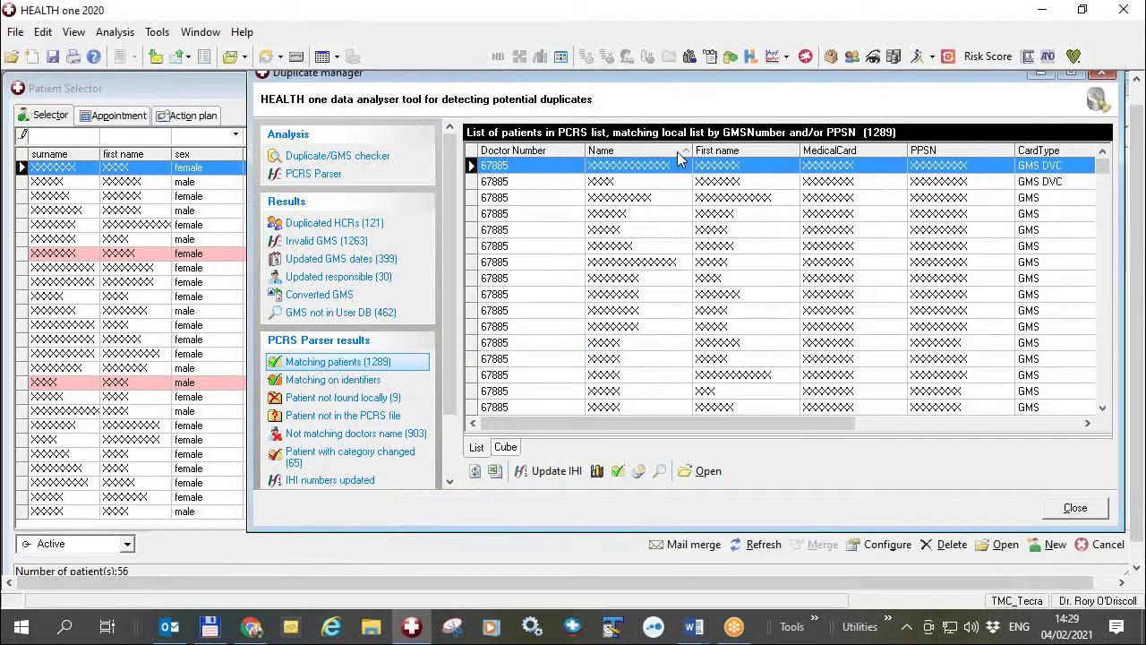
{"action": "left_click", "coordinate": [687, 244]}
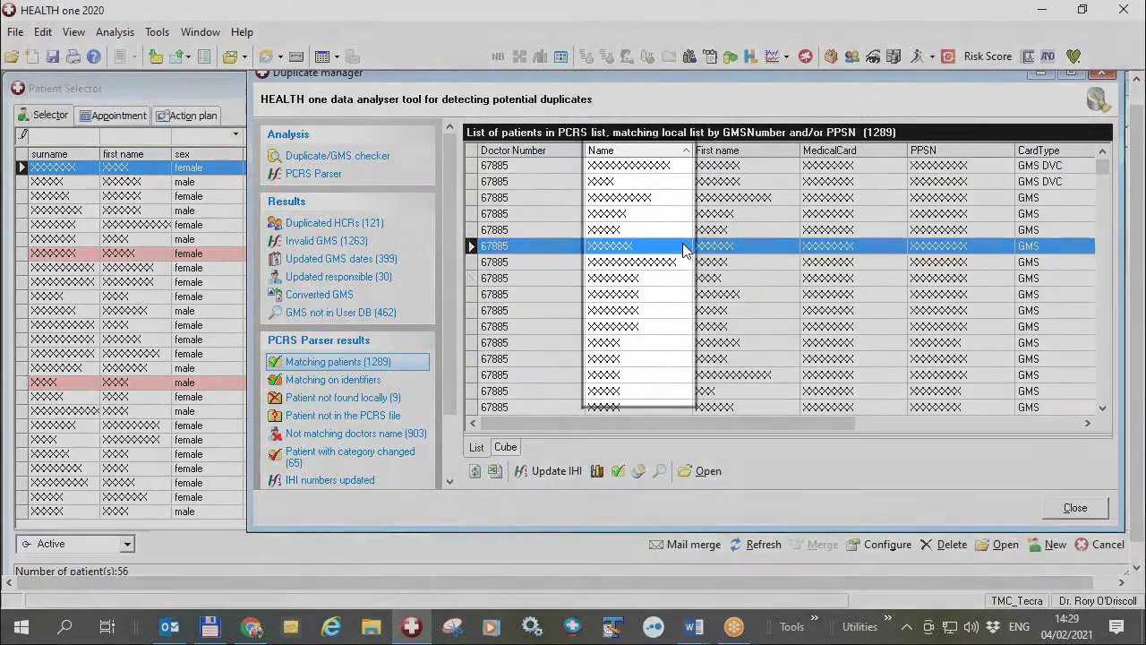
{"action": "scroll", "coordinate": [687, 244], "scroll_direction": "down", "scroll_amount": 6}
{"action": "scroll", "coordinate": [687, 248], "scroll_direction": "down", "scroll_amount": 3}
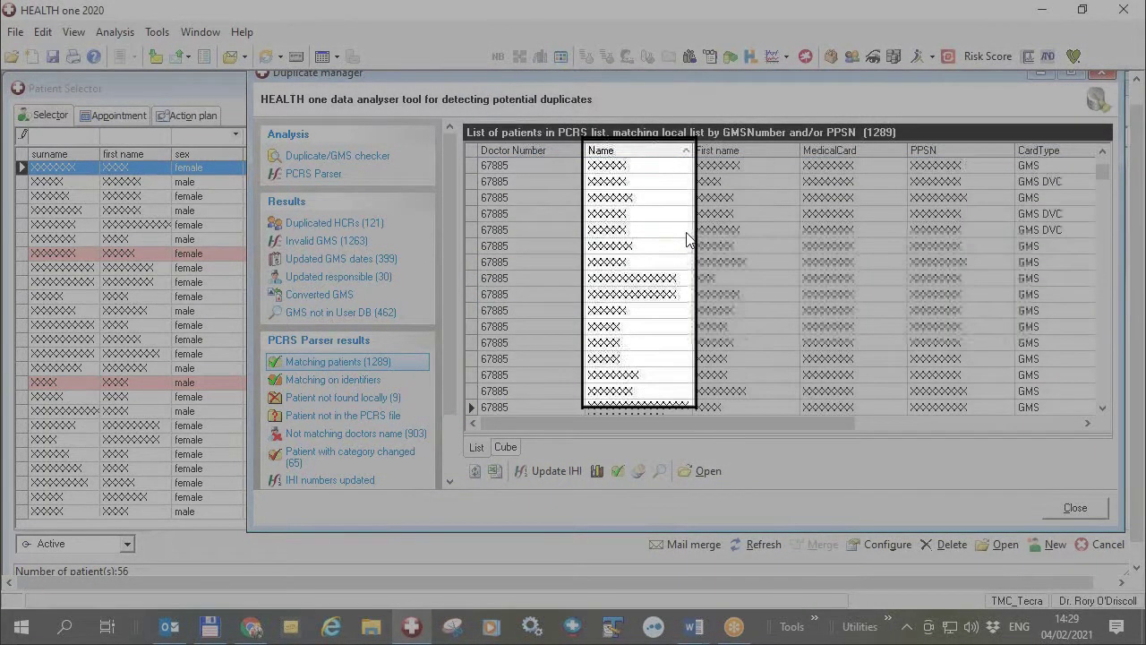
{"action": "left_click", "coordinate": [662, 344]}
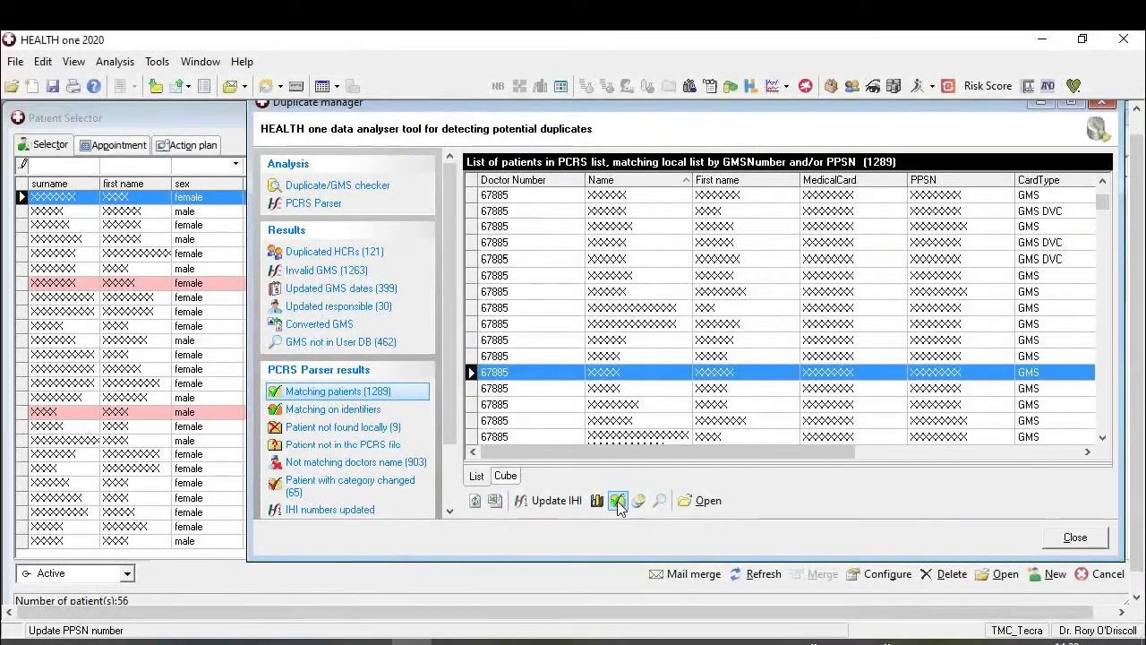
{"action": "left_click", "coordinate": [617, 501]}
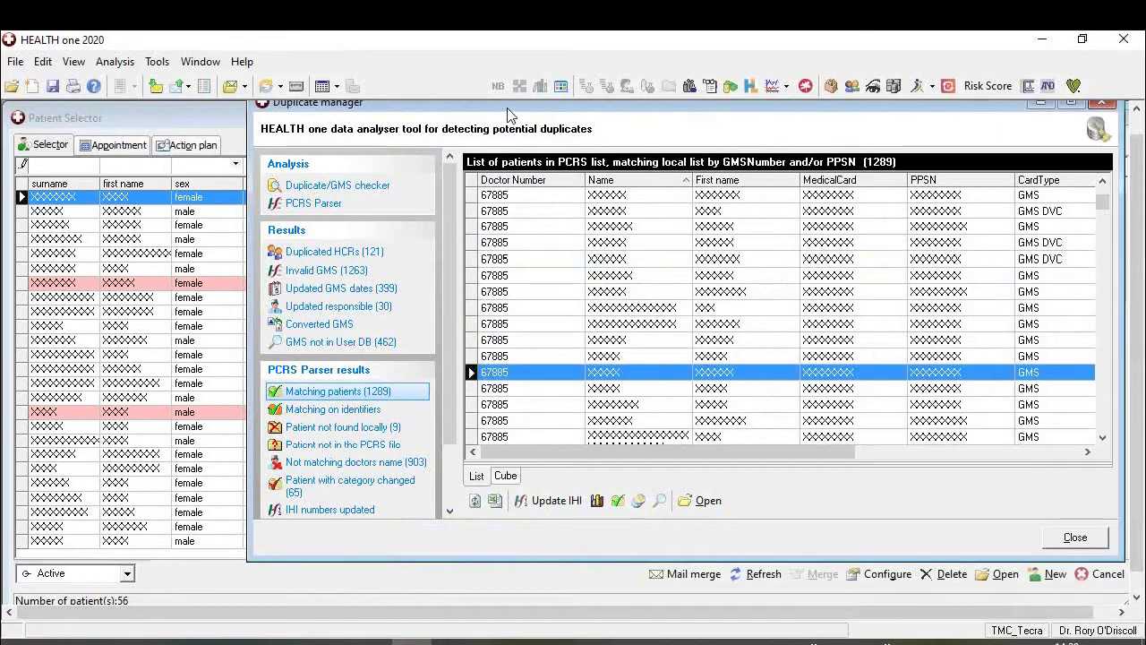
Select all patients in the PCRS Parser's Matching patients list.
{"action": "left_click_drag", "start_coordinate": [507, 107], "coordinate": [637, 121]}
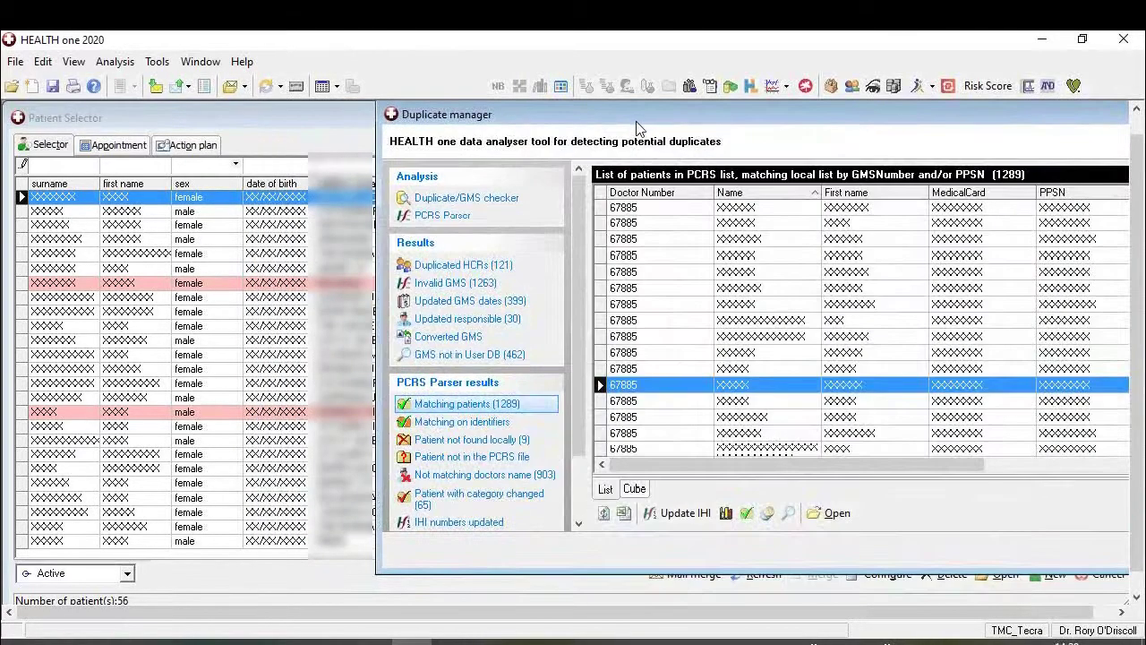
{"action": "left_click", "coordinate": [502, 403]}
{"action": "left_click_drag", "start_coordinate": [743, 113], "coordinate": [567, 107]}
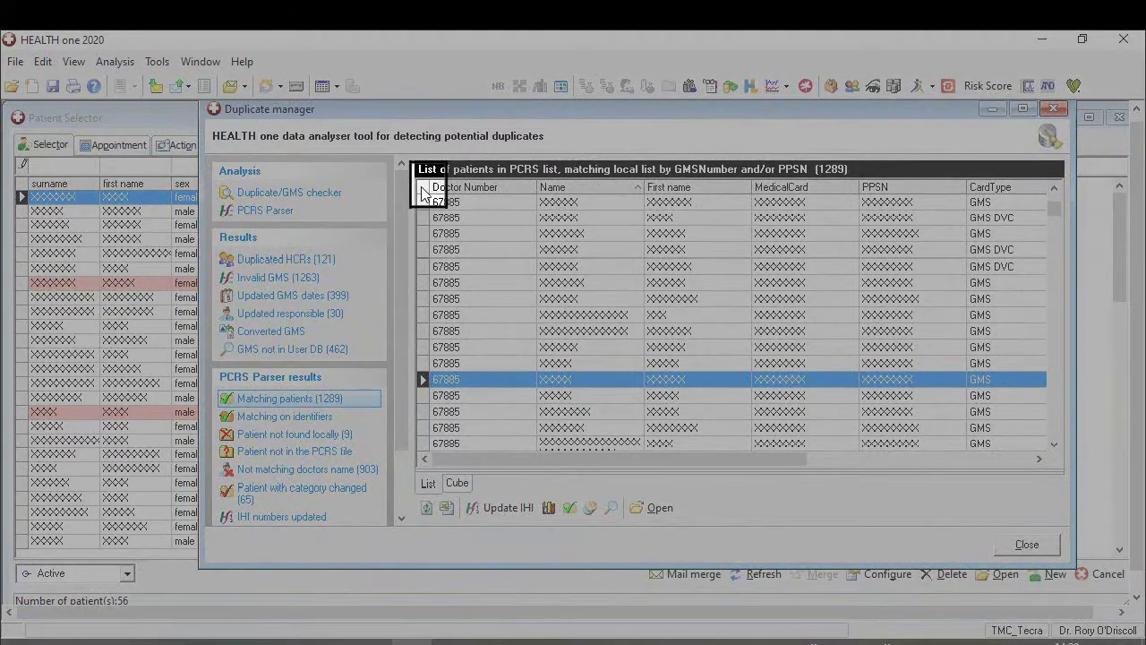
{"action": "left_click", "coordinate": [422, 189]}
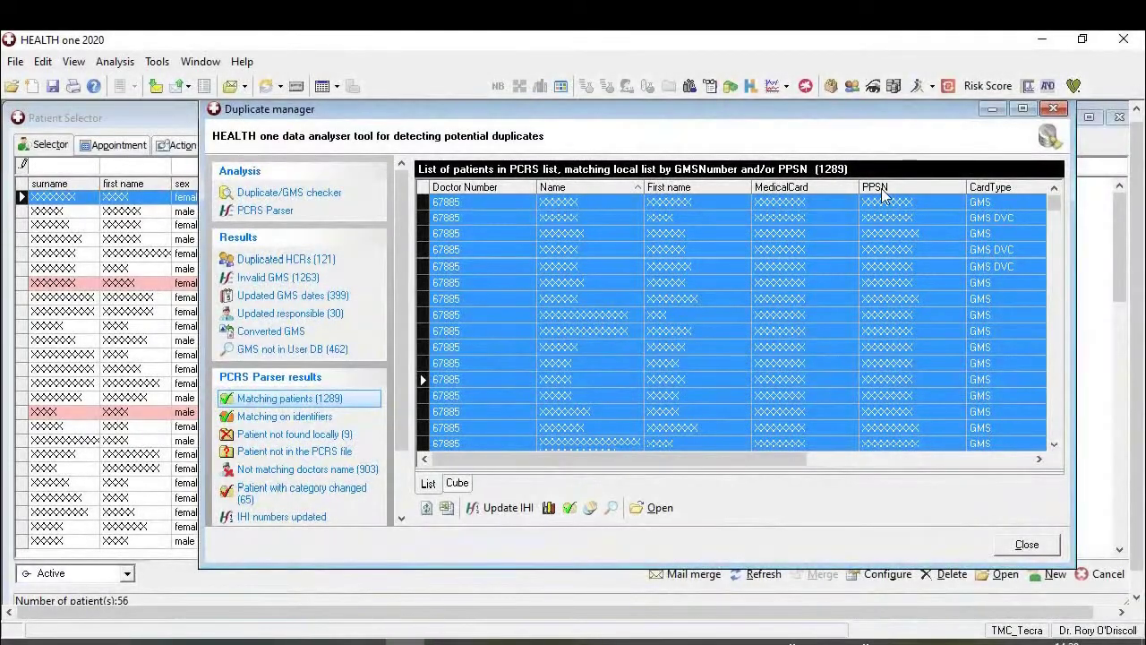
{"action": "left_click", "coordinate": [891, 186]}
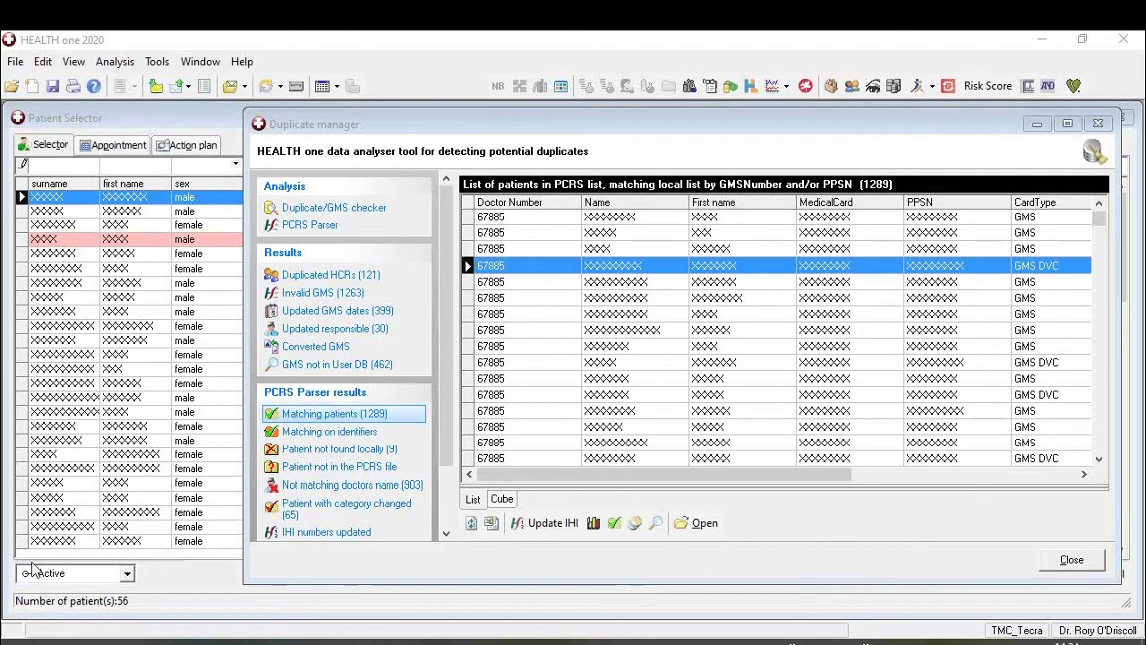
Filter the Patient Selector list by the COVID-19 disease flag.
{"action": "left_click", "coordinate": [81, 591]}
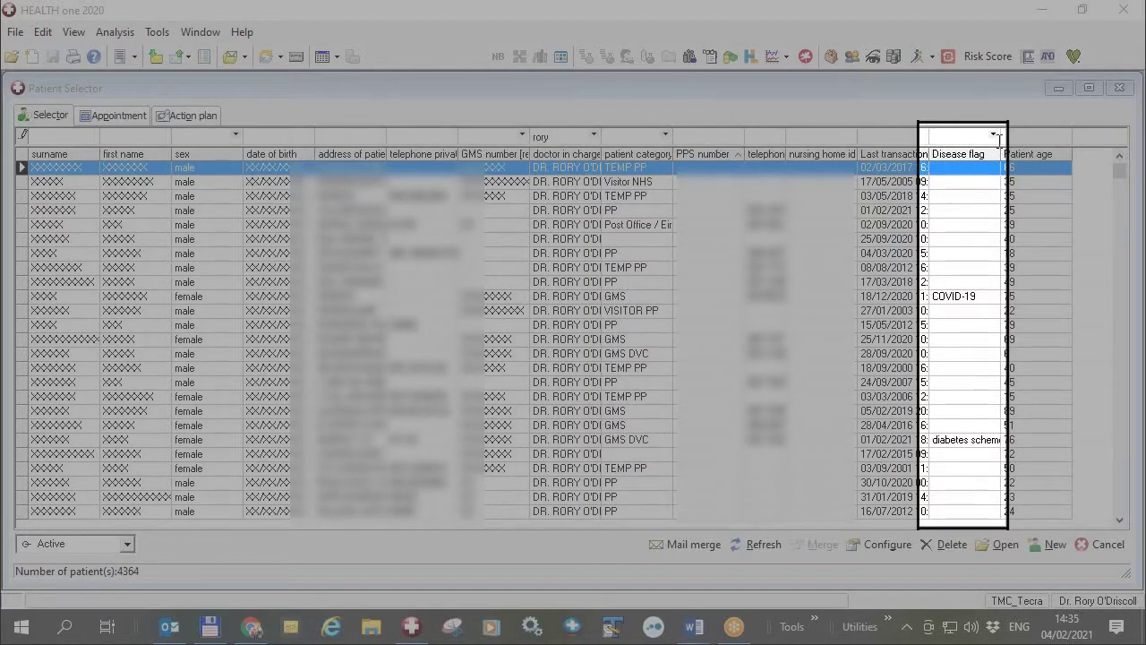
{"action": "left_click", "coordinate": [994, 135]}
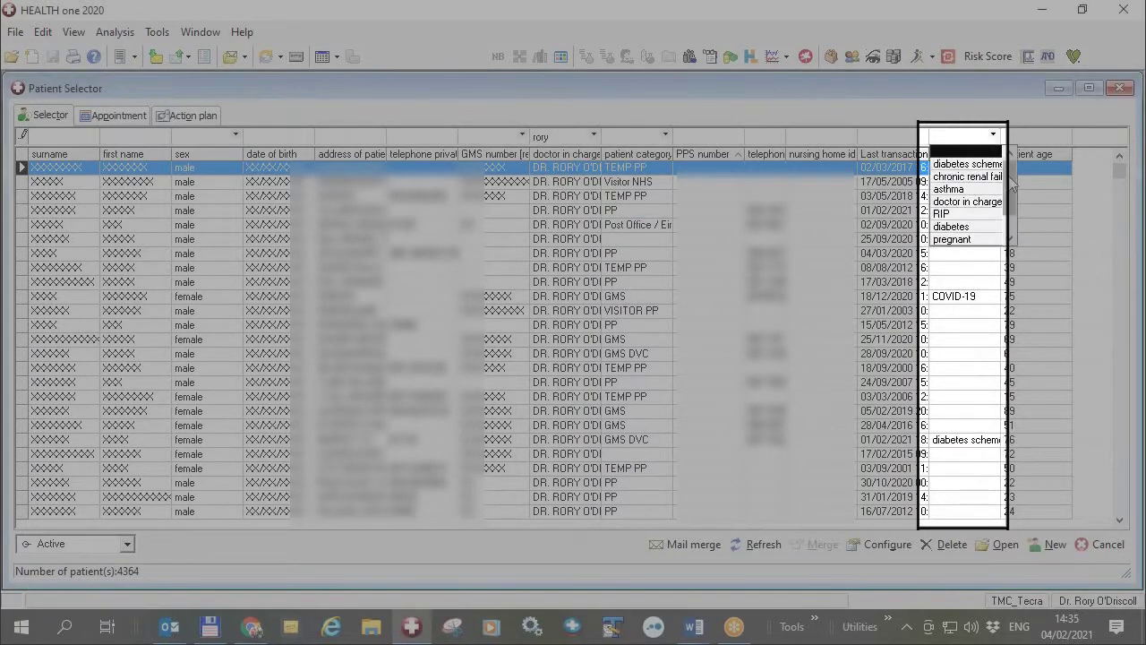
{"action": "scroll", "coordinate": [1013, 184], "scroll_direction": "down", "scroll_amount": 2}
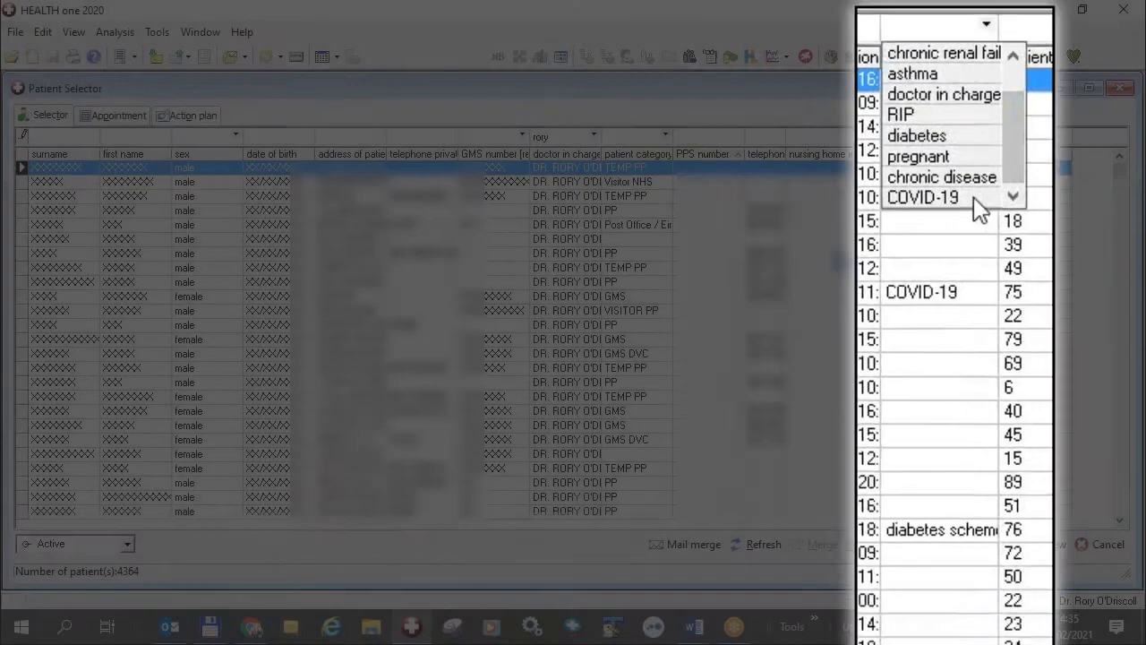
{"action": "left_click", "coordinate": [976, 199]}
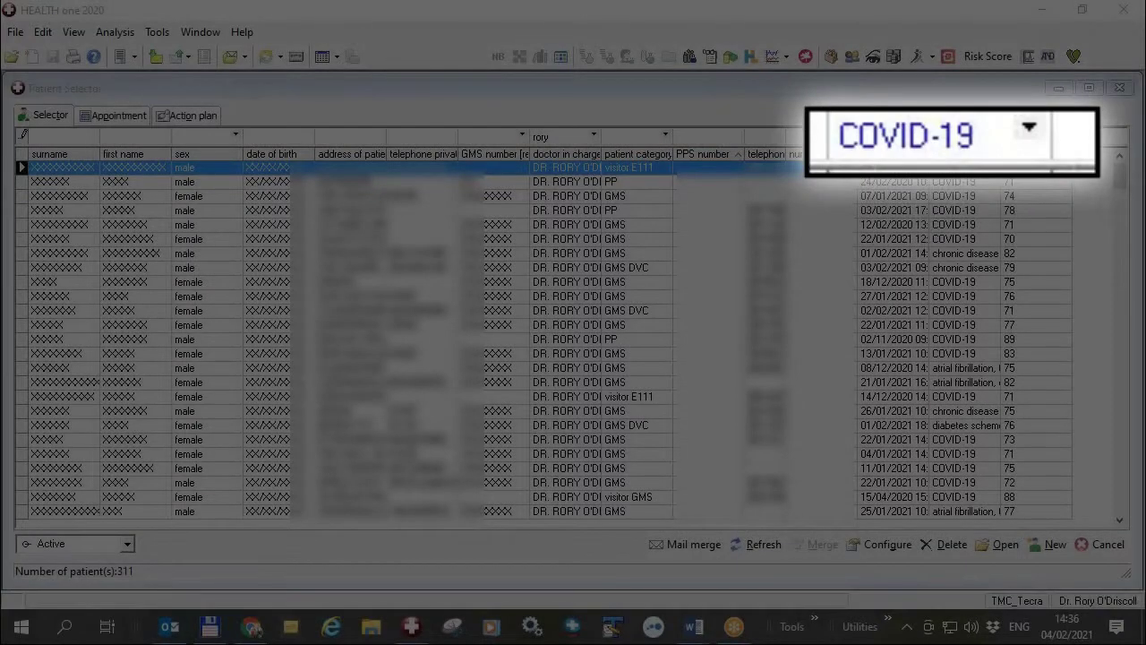
Clear the disease flag filter by choosing its blank entry.
{"action": "left_click", "coordinate": [993, 136]}
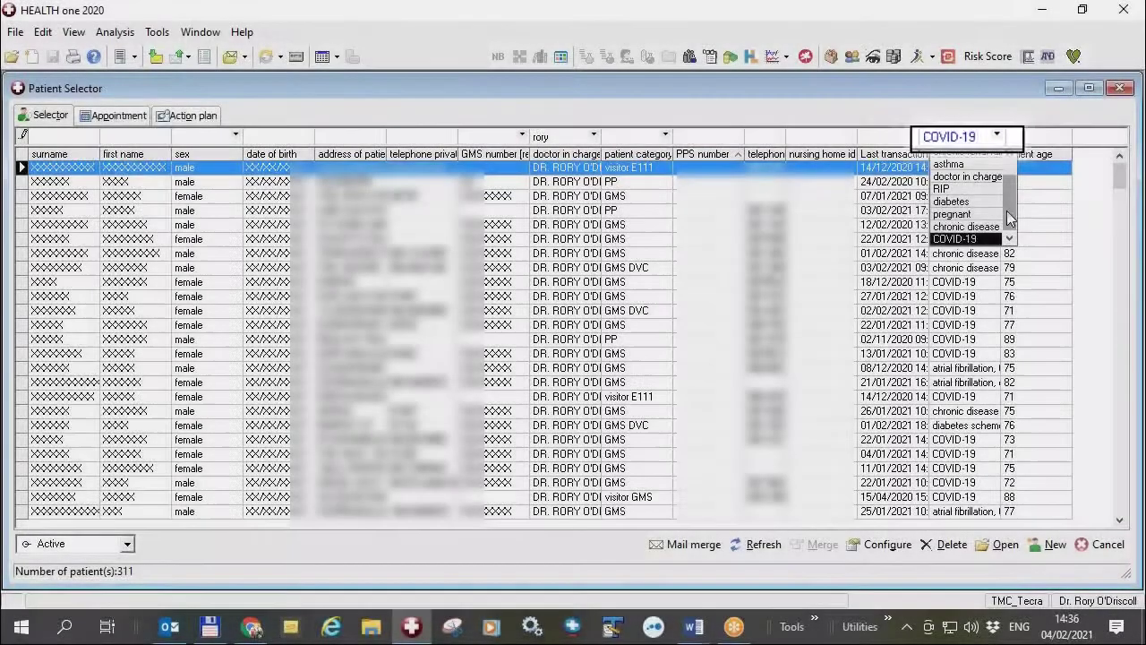
{"action": "scroll", "coordinate": [956, 164], "scroll_direction": "up", "scroll_amount": 3}
{"action": "left_click", "coordinate": [956, 164]}
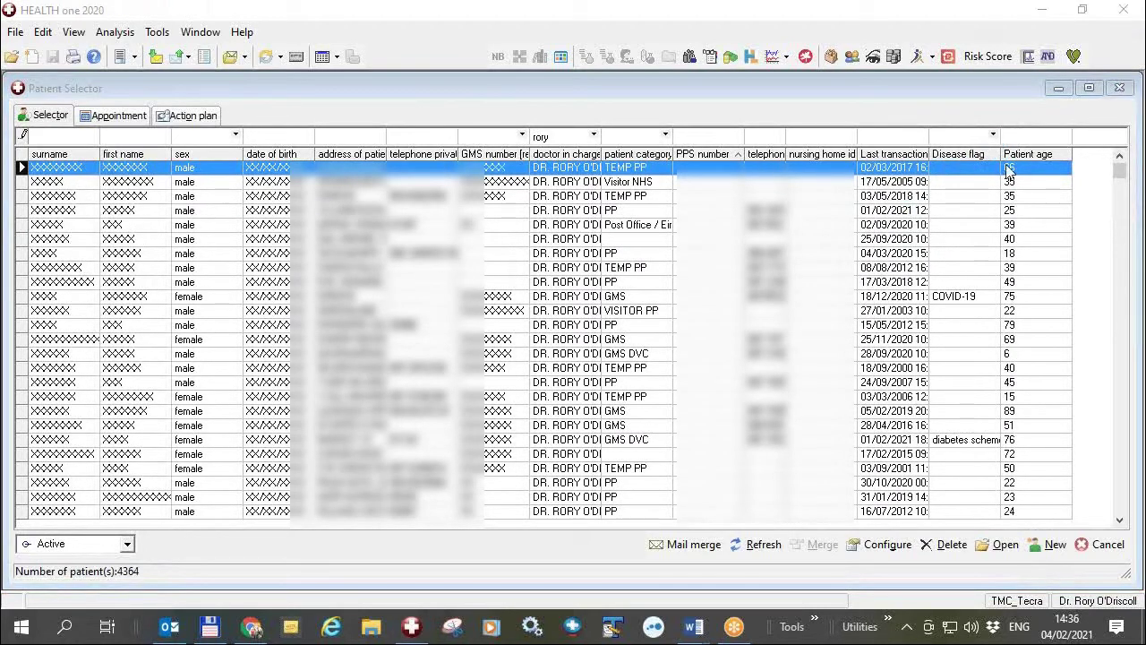
Reapply the COVID-19 disease flag filter to the patient list and select the fifth listed patient.
{"action": "left_click", "coordinate": [993, 134]}
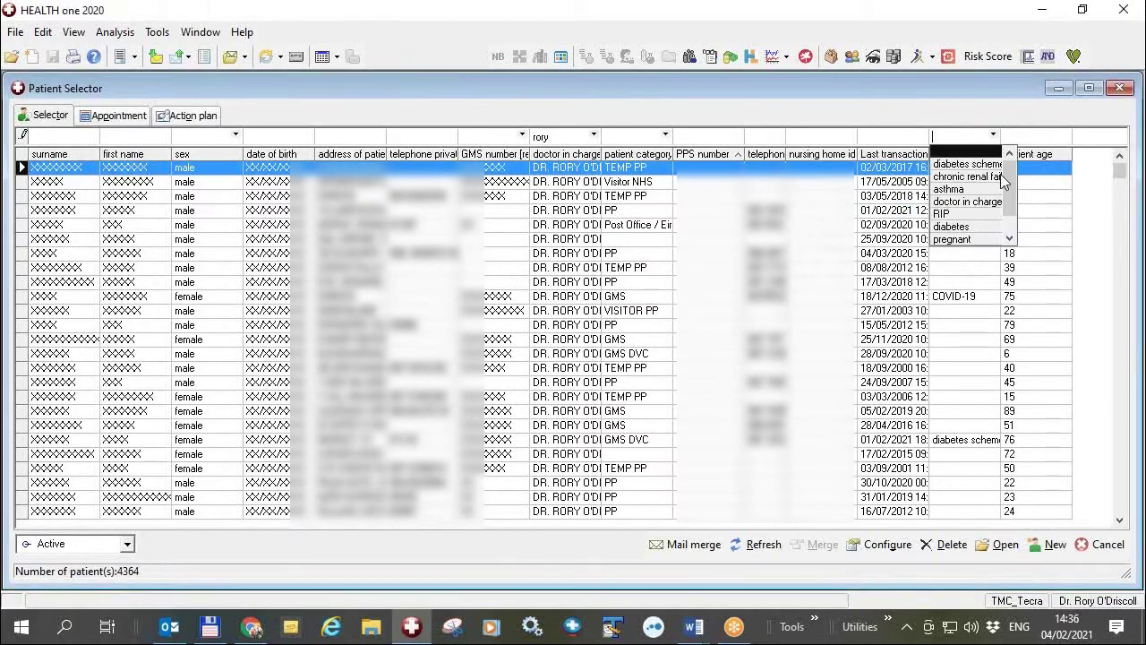
{"action": "left_click_drag", "start_coordinate": [1009, 185], "coordinate": [1006, 225]}
{"action": "left_click", "coordinate": [958, 236]}
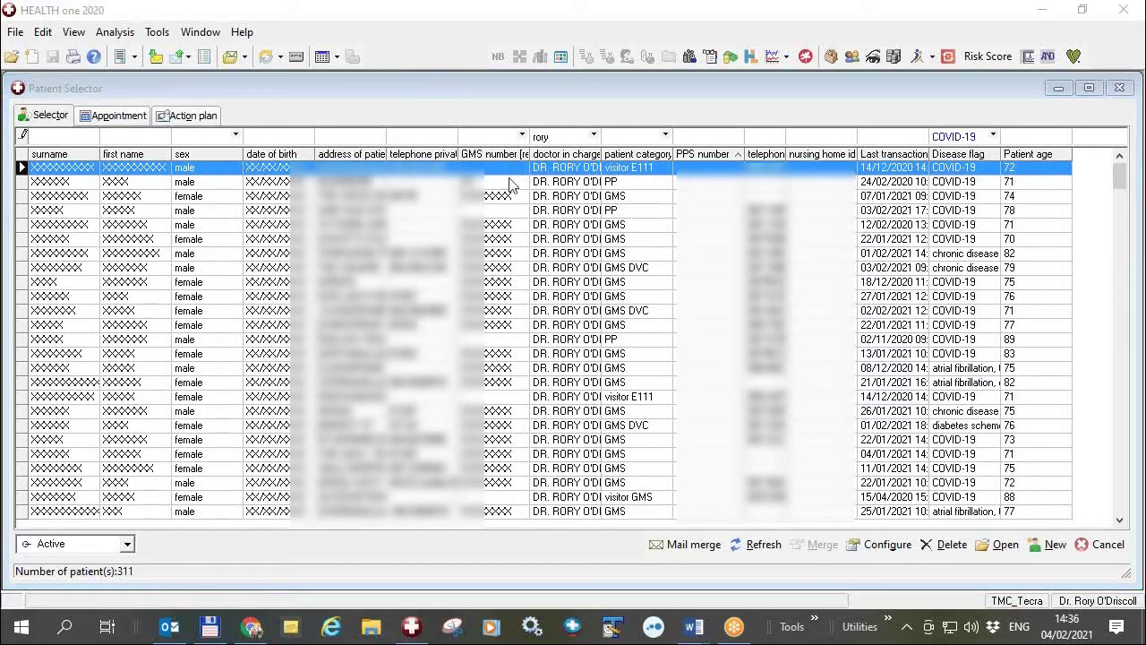
{"action": "left_click", "coordinate": [495, 226]}
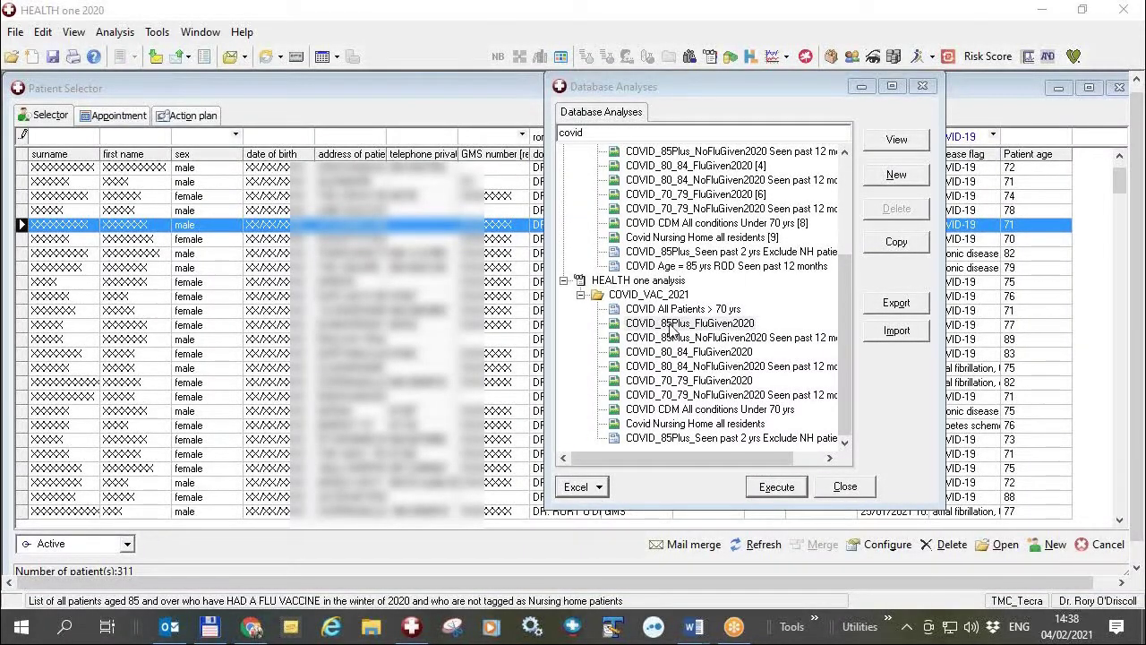
Run the COVID_85Plus_FluGiven2020 analysis from the HEALTH one analysis folder COVID_VAC_2021 and select all patients in the result.
{"action": "left_click", "coordinate": [672, 323]}
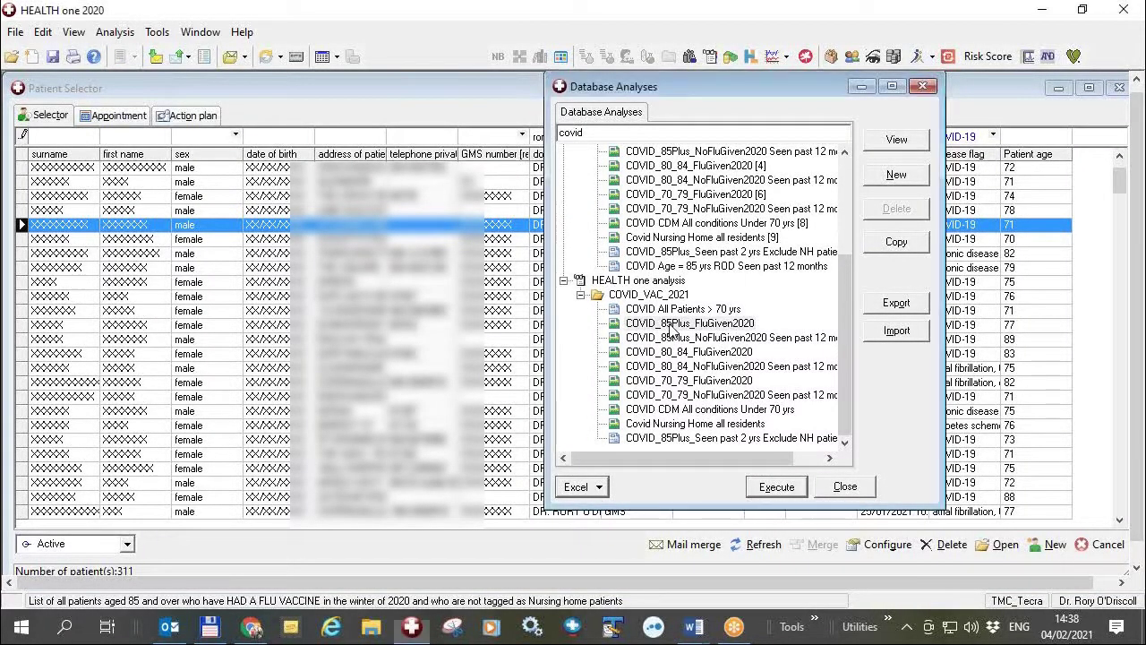
{"action": "left_click", "coordinate": [772, 488]}
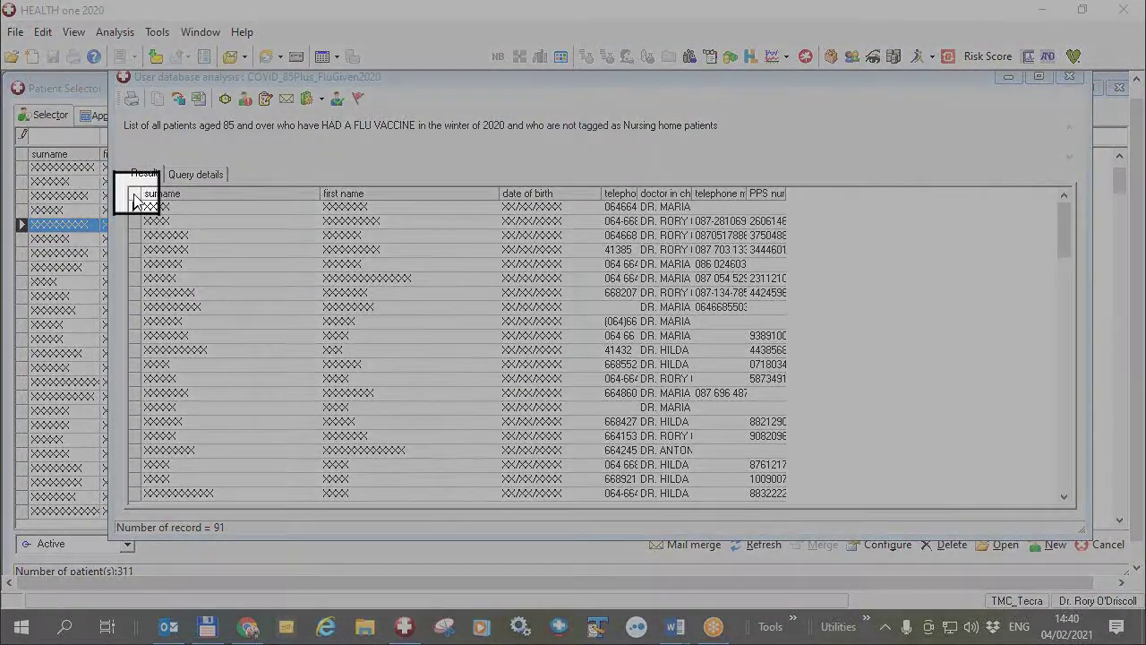
{"action": "left_click", "coordinate": [134, 199]}
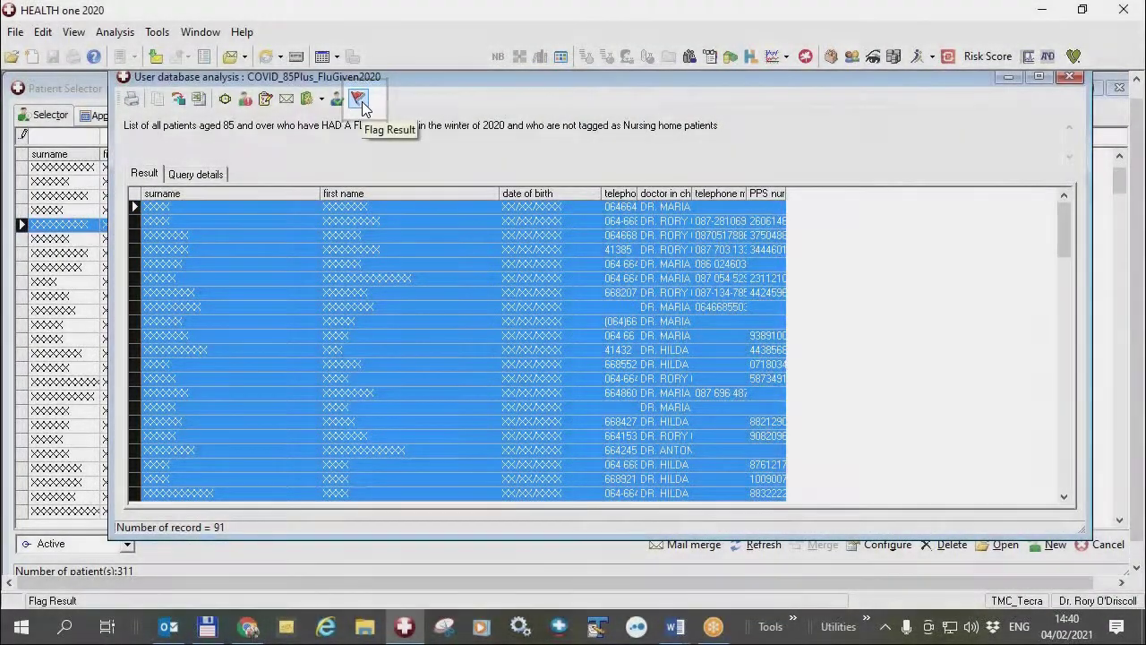
Open the disease flag configuration from the analysis result, search the terms for "covid" and highlight COVID-19, then cancel.
{"action": "left_click", "coordinate": [360, 101]}
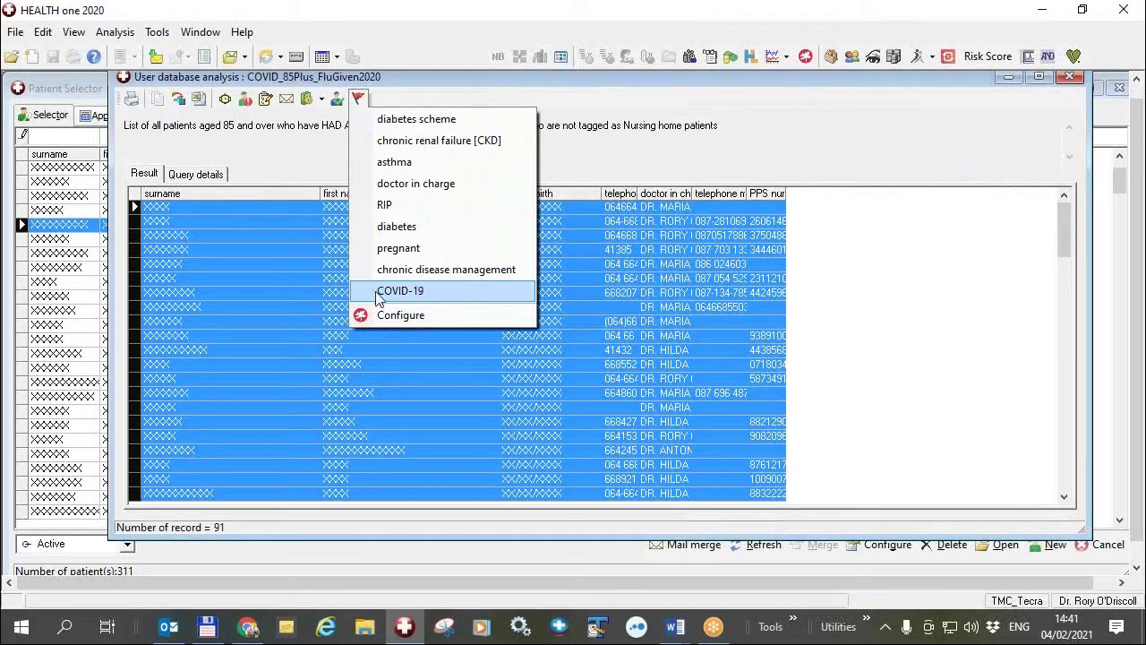
{"action": "left_click", "coordinate": [401, 315]}
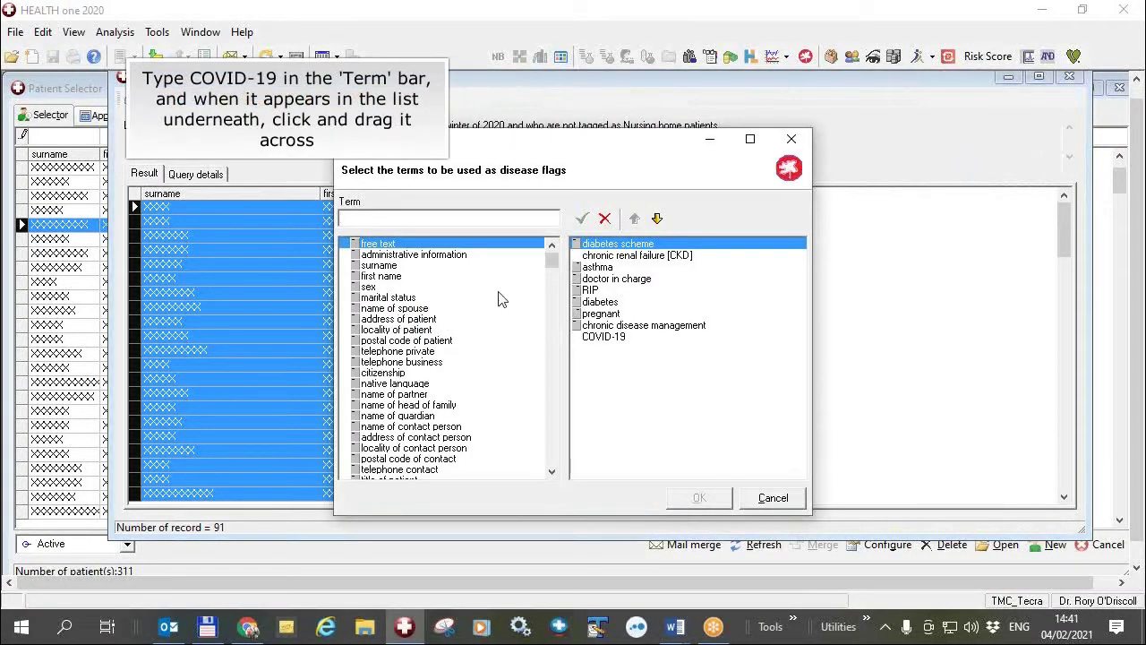
{"action": "left_click_drag", "start_coordinate": [530, 145], "coordinate": [425, 126]}
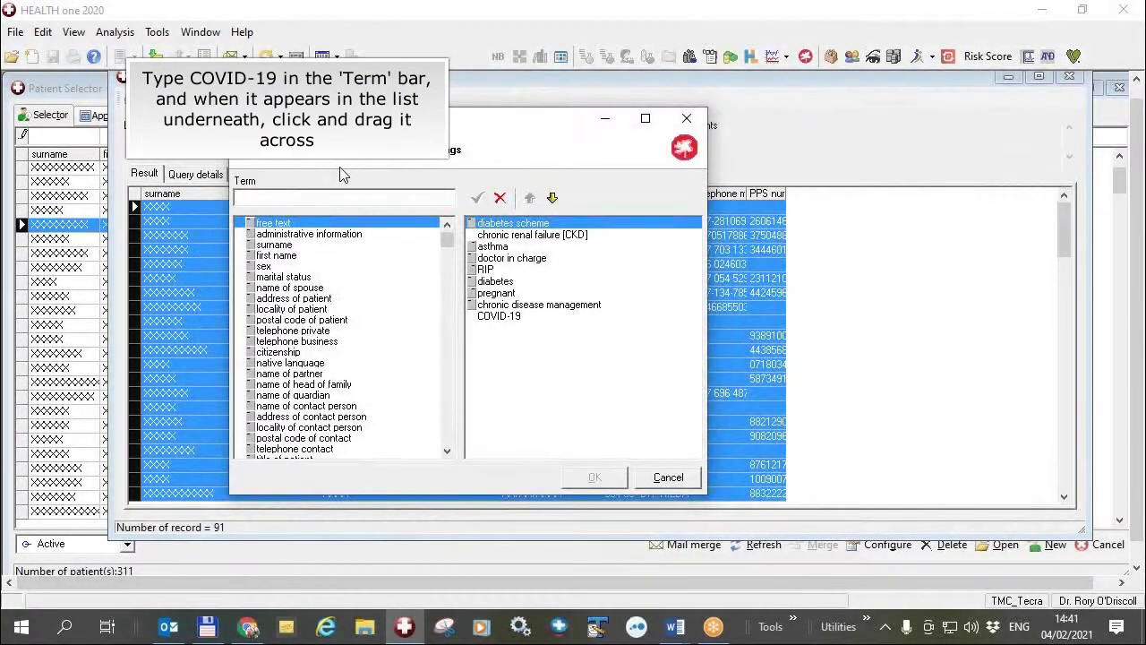
{"action": "type", "text": "covid"}
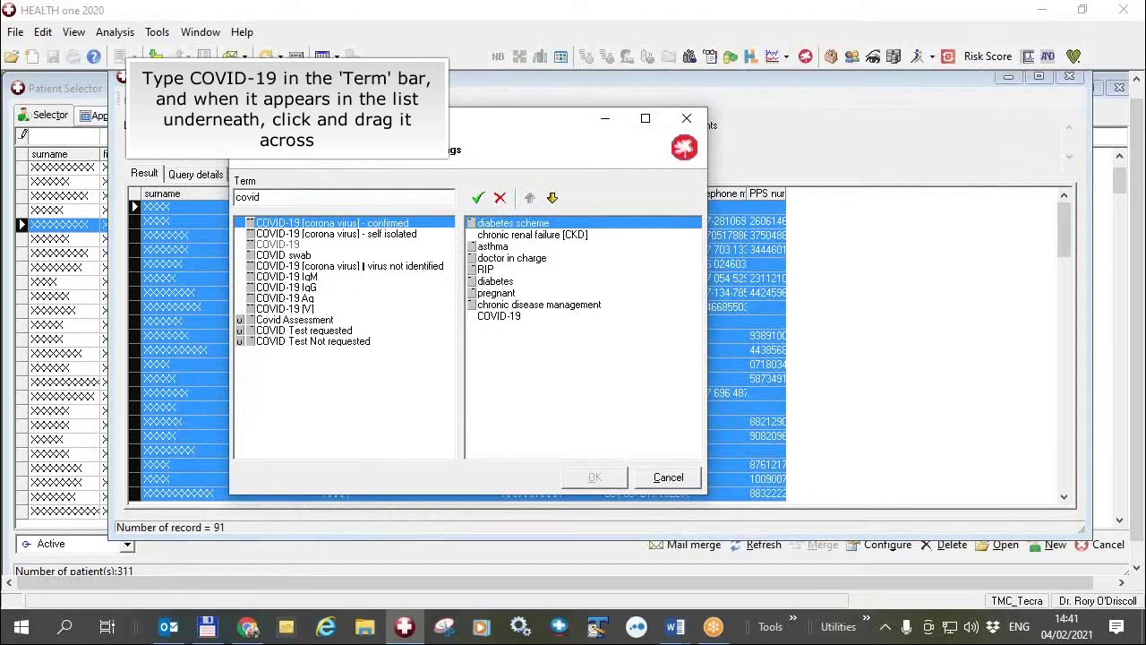
{"action": "key", "text": "Down"}
{"action": "key", "text": "Down"}
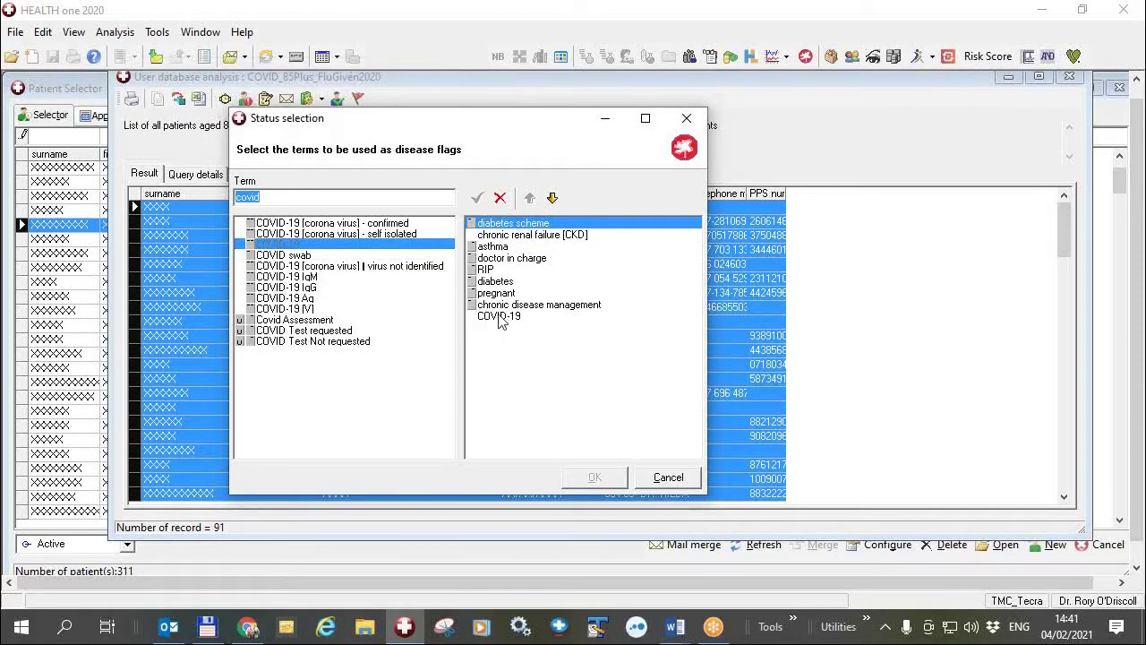
{"action": "left_click", "coordinate": [664, 478]}
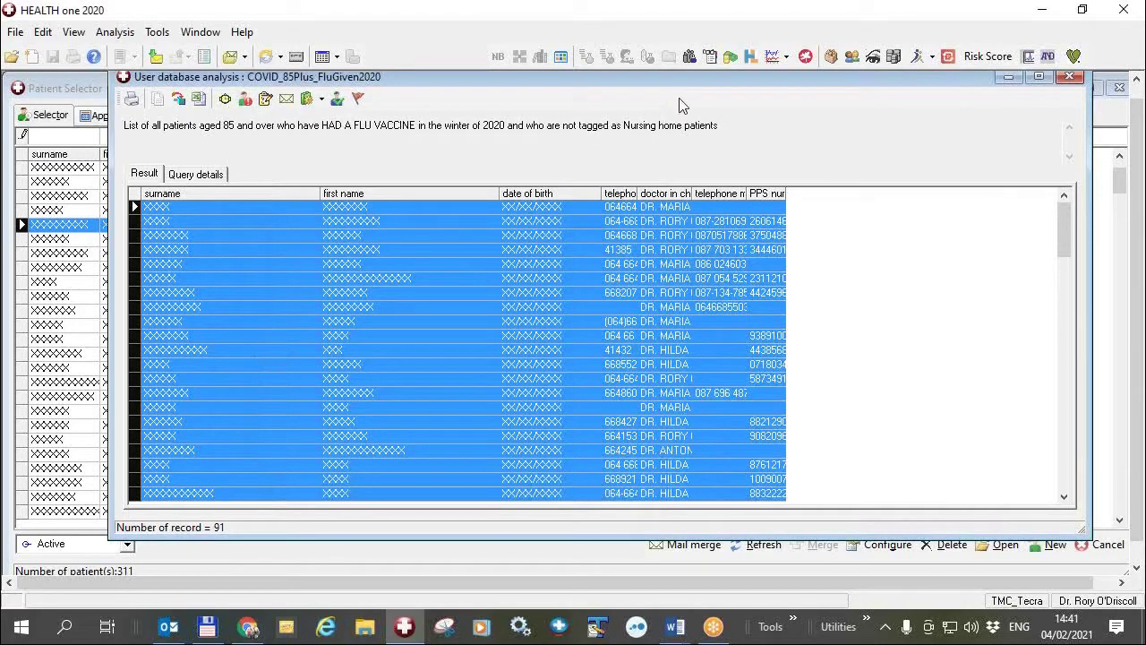
Close the COVID_85Plus_FluGiven2020 result and the Database Analyses window to return to the Patient Selector.
{"action": "left_click_drag", "start_coordinate": [688, 81], "coordinate": [355, 89]}
{"action": "left_click", "coordinate": [736, 83]}
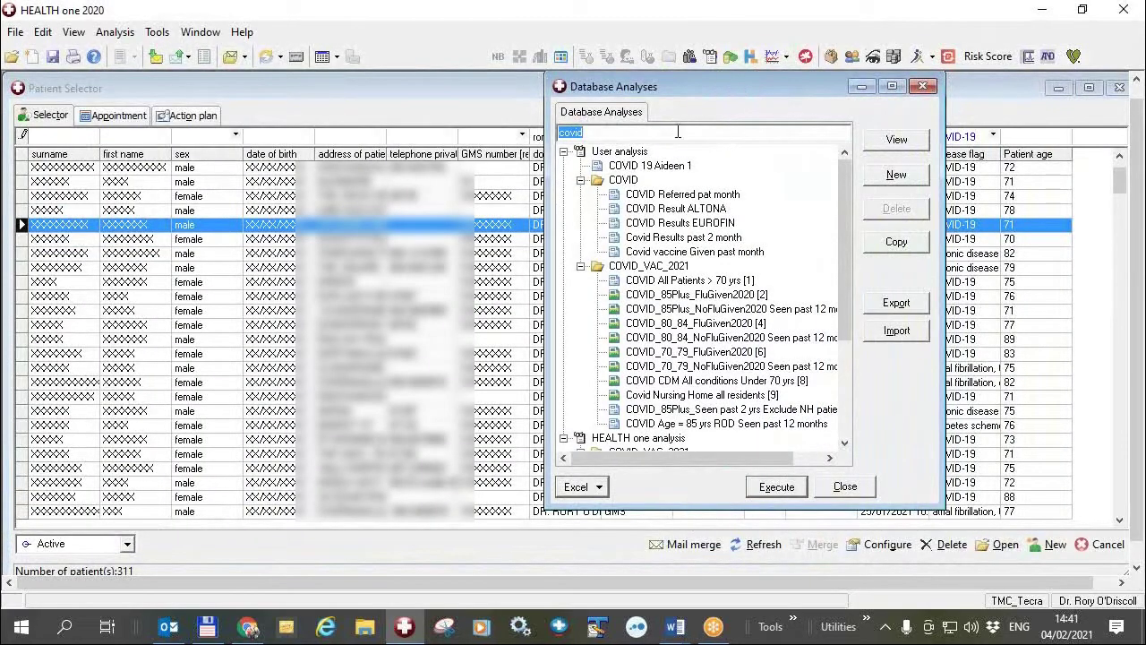
{"action": "left_click_drag", "start_coordinate": [709, 87], "coordinate": [514, 114]}
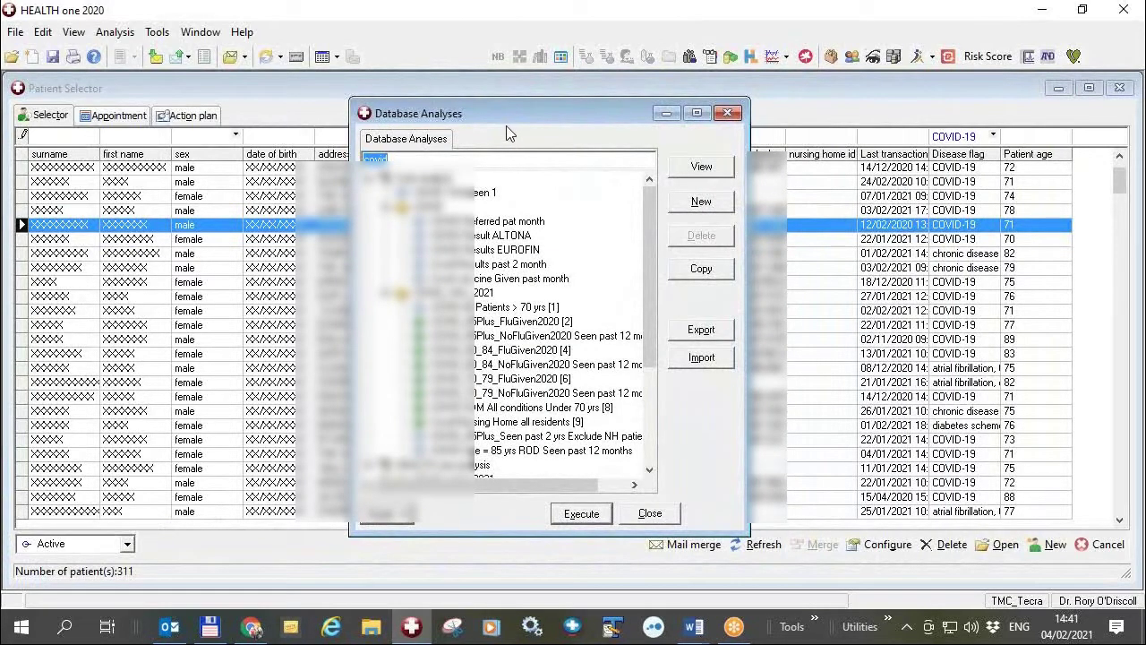
{"action": "left_click", "coordinate": [651, 513]}
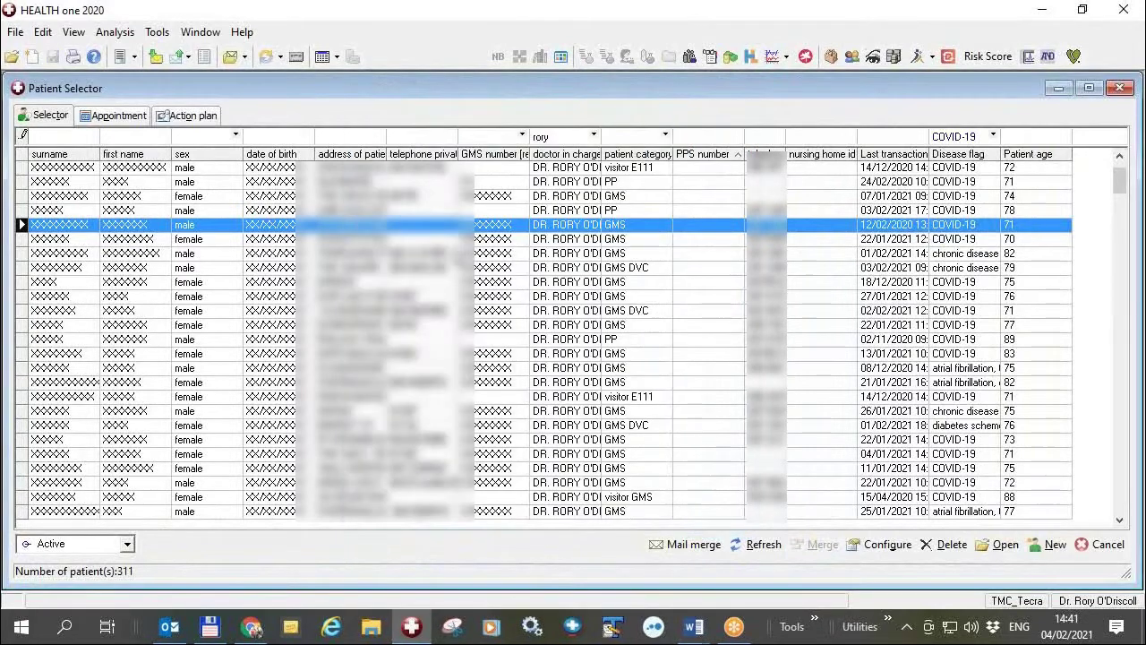